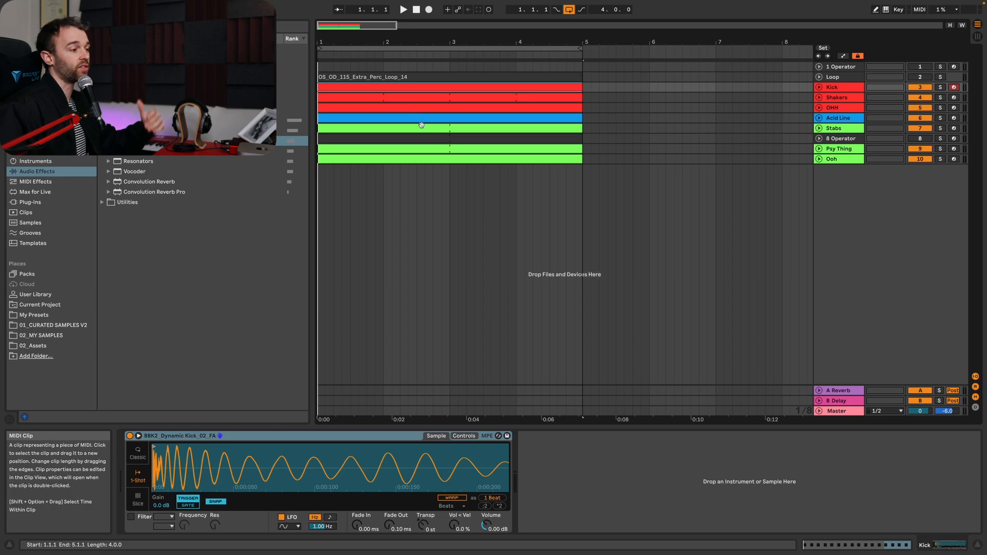
Replace the delay rack on the Acid Line track with a Compressor after the Saturator and expand its sidechain section.
click(840, 118)
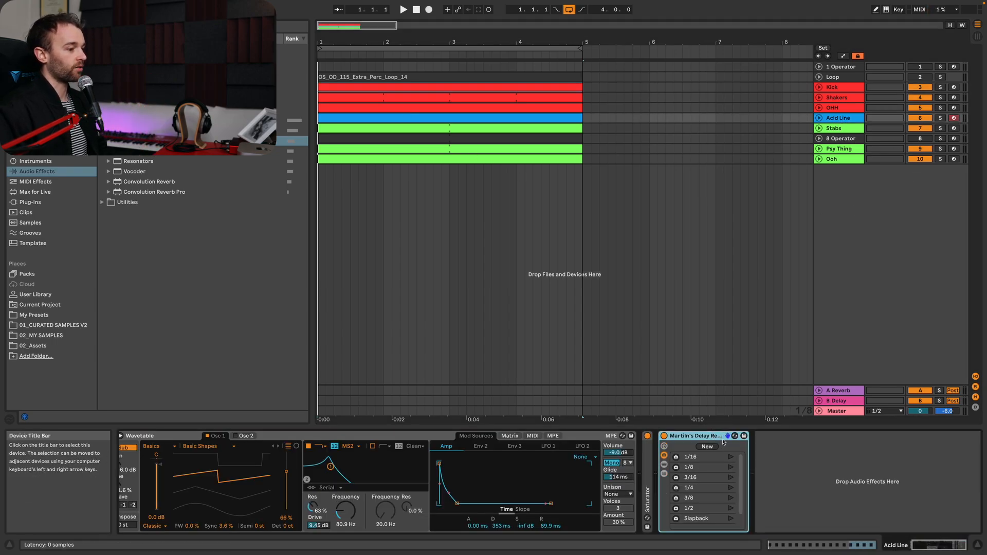
key(Delete)
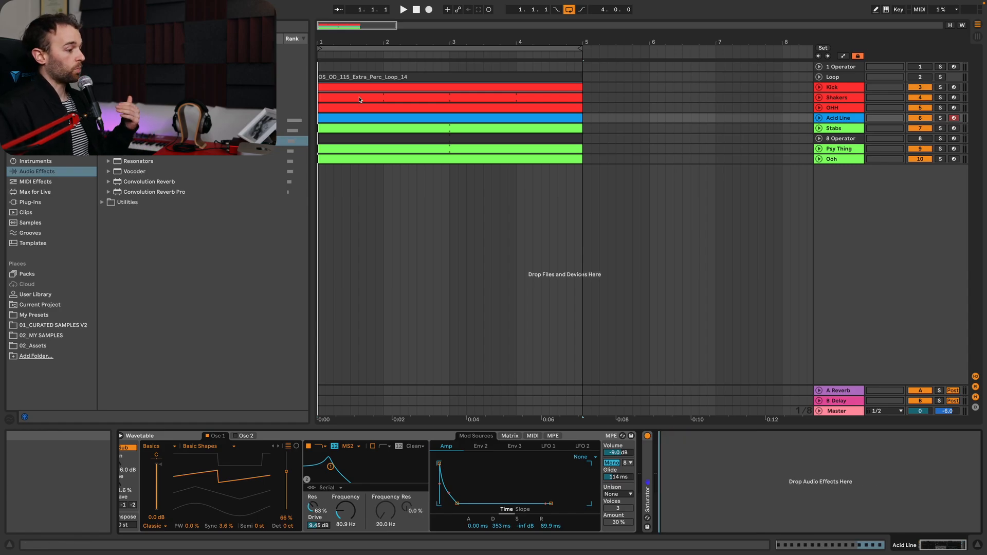
key(super+f)
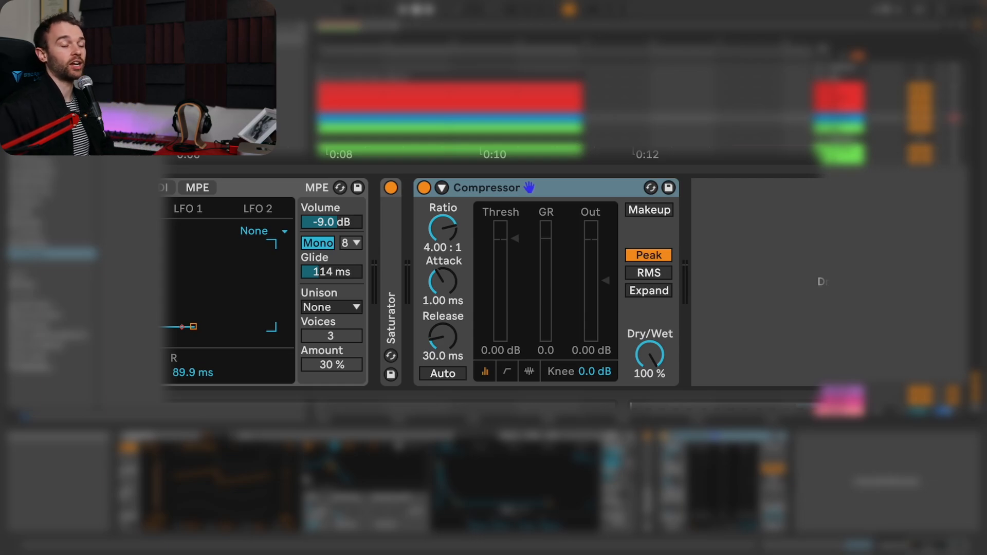
click(455, 199)
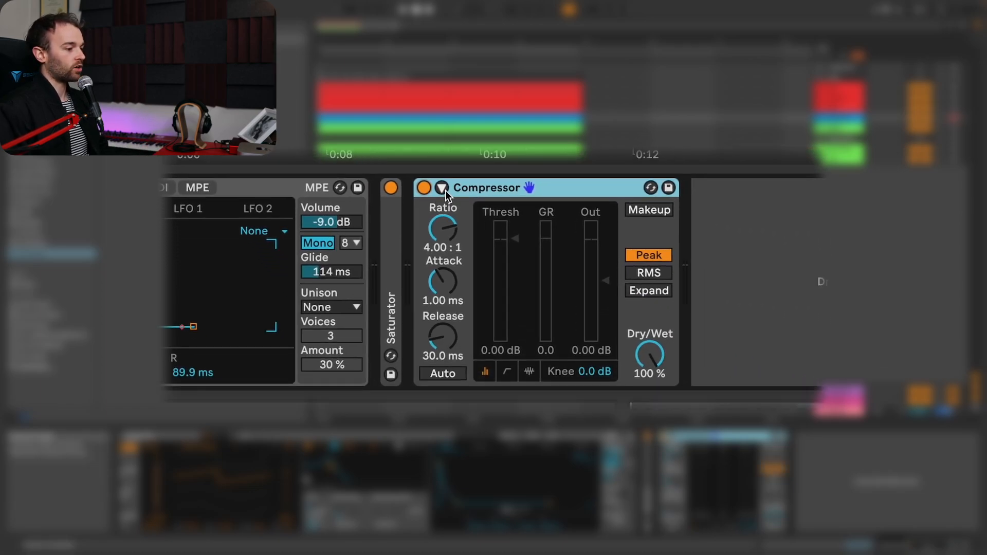
click(441, 188)
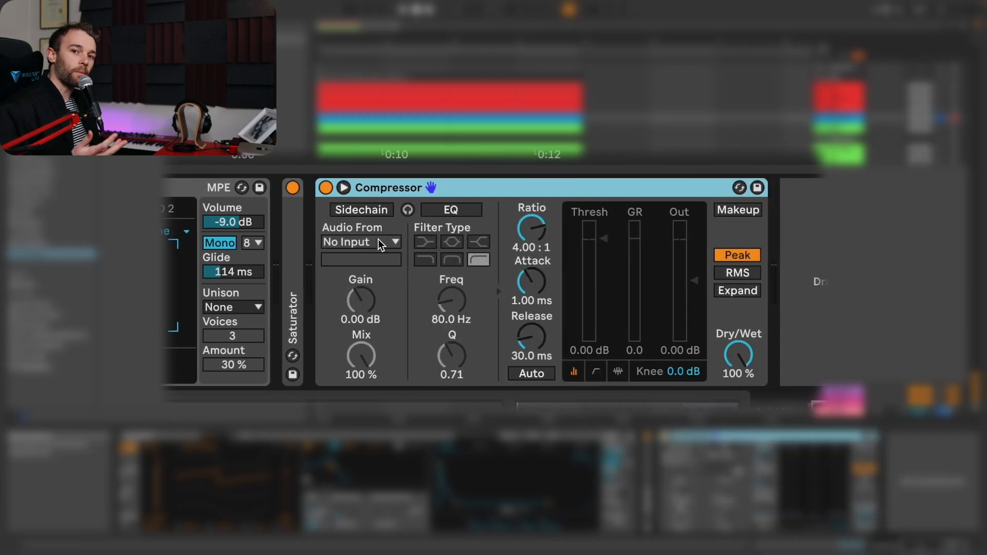
Play the loop to hear the acid line without sidechain compression.
key(space)
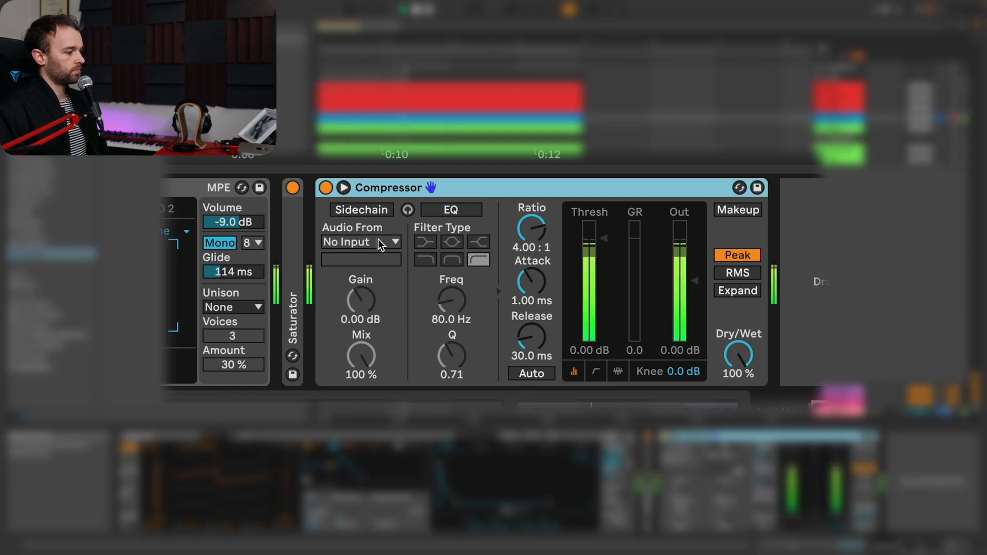
key(space)
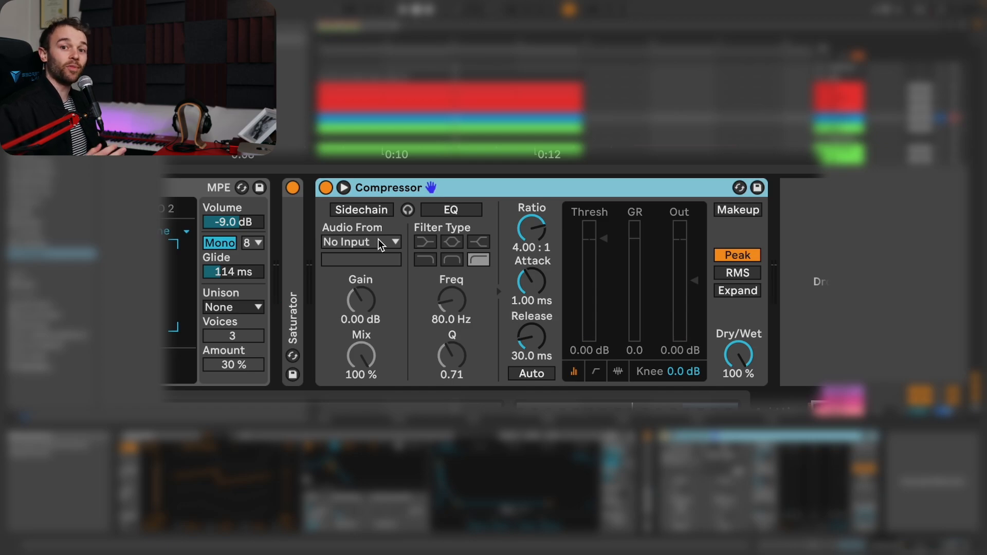
key(space)
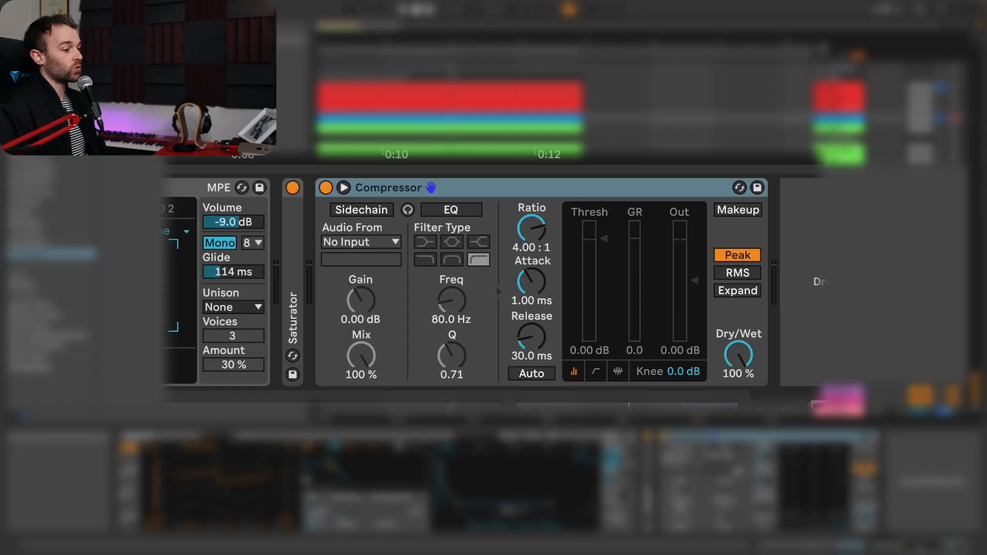
Enable the Compressor's sidechain and take its input from the Kick track, Post FX.
click(355, 211)
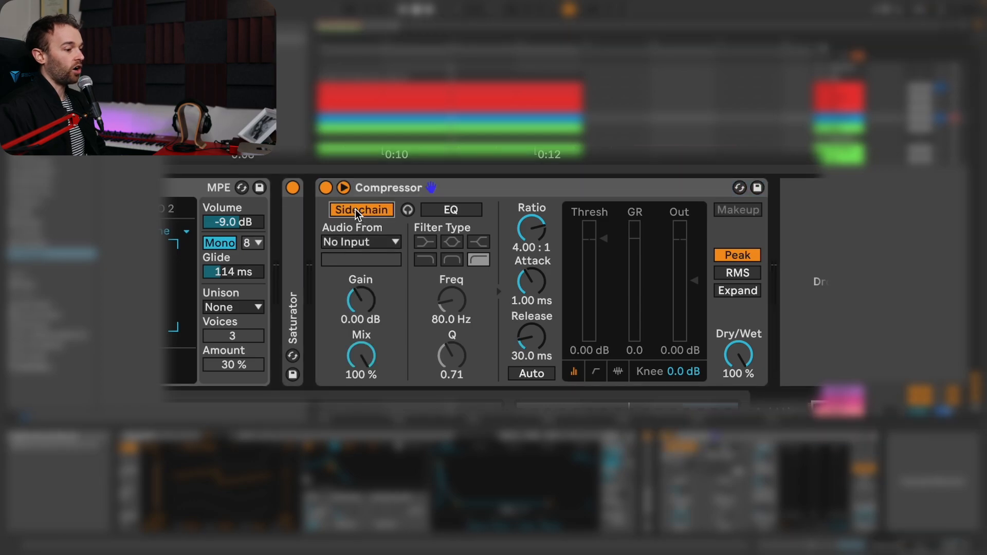
click(381, 240)
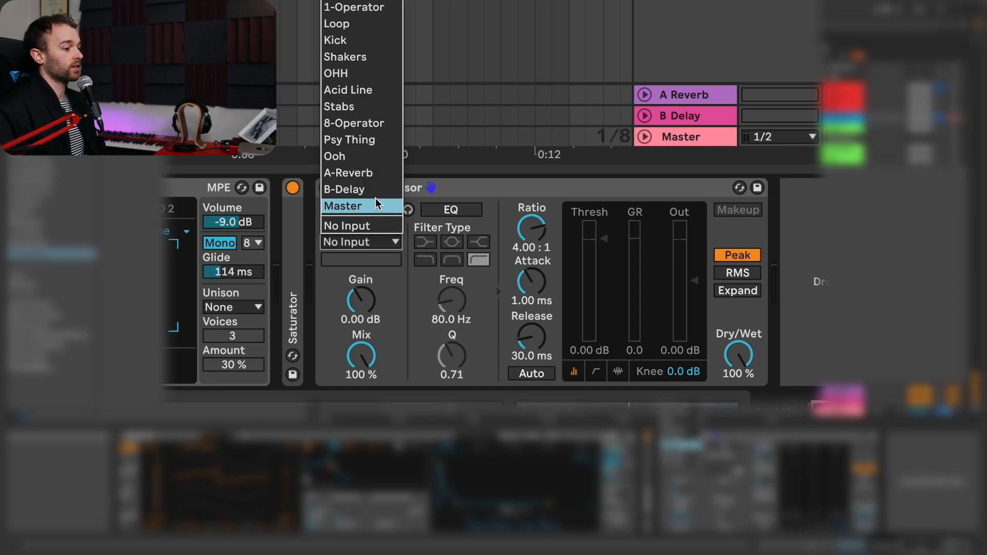
click(344, 42)
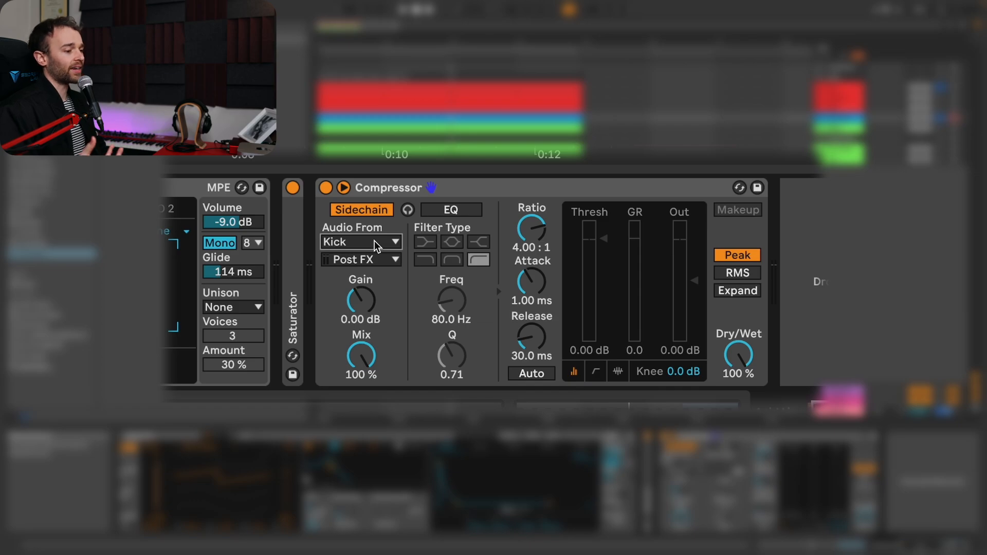
click(383, 260)
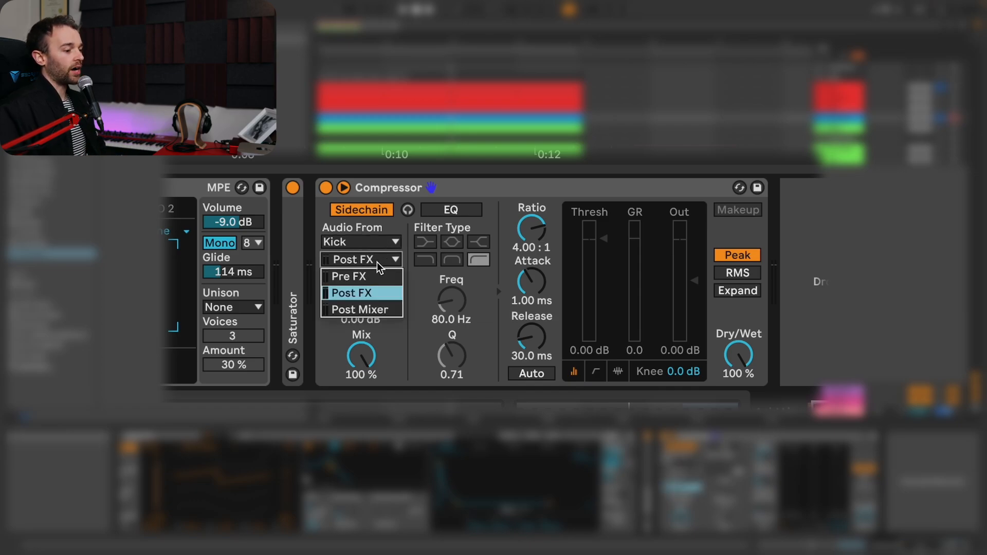
click(383, 292)
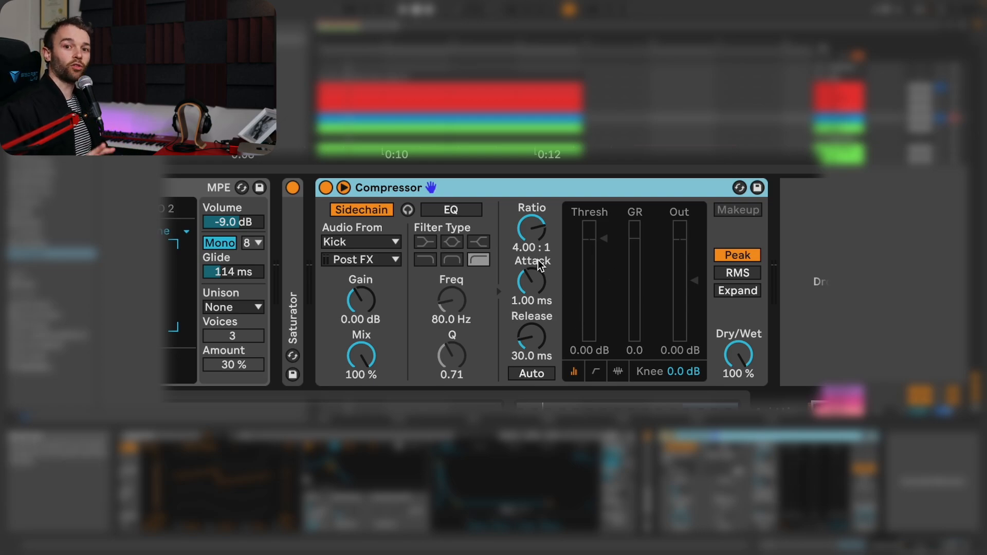
Lower the Compressor's threshold to -26.1 dB while the loop plays.
key(space)
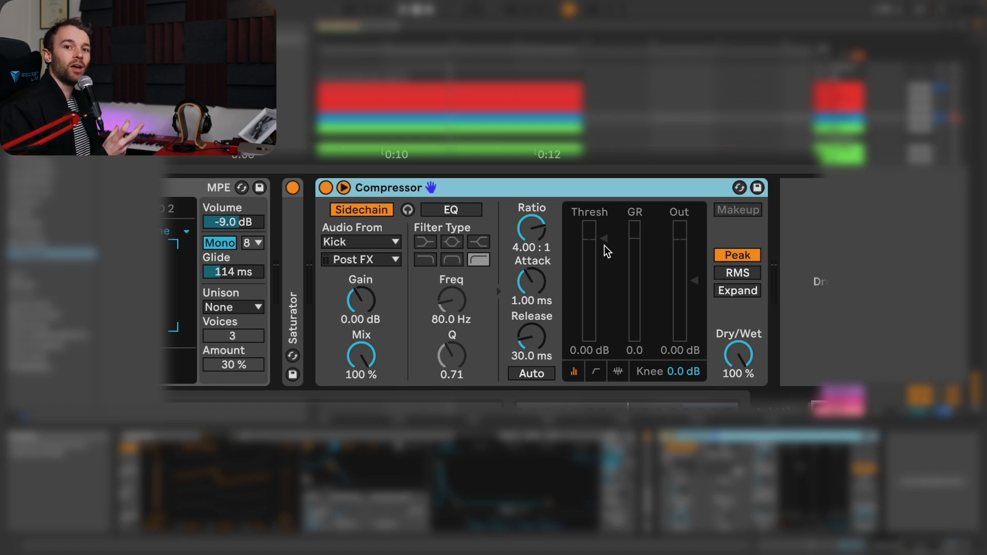
drag(603, 245, 604, 307)
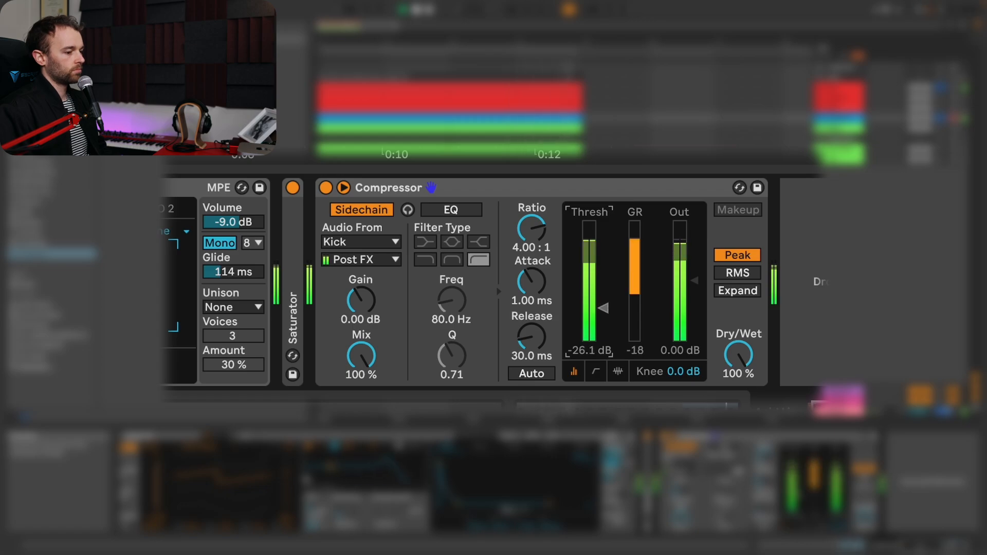
key(space)
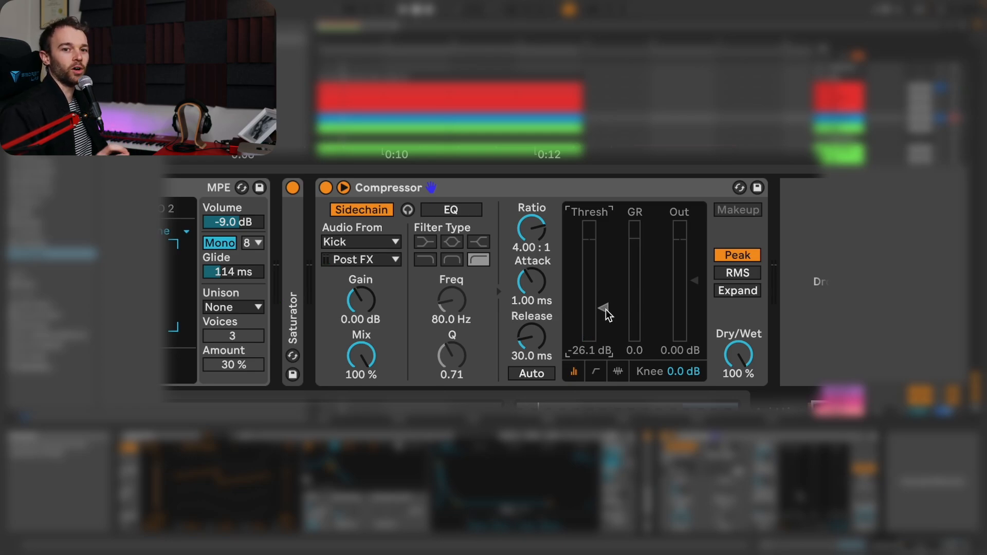
Bypass the Compressor during playback to compare the sound without ducking, and turn it back on.
click(326, 188)
key(space)
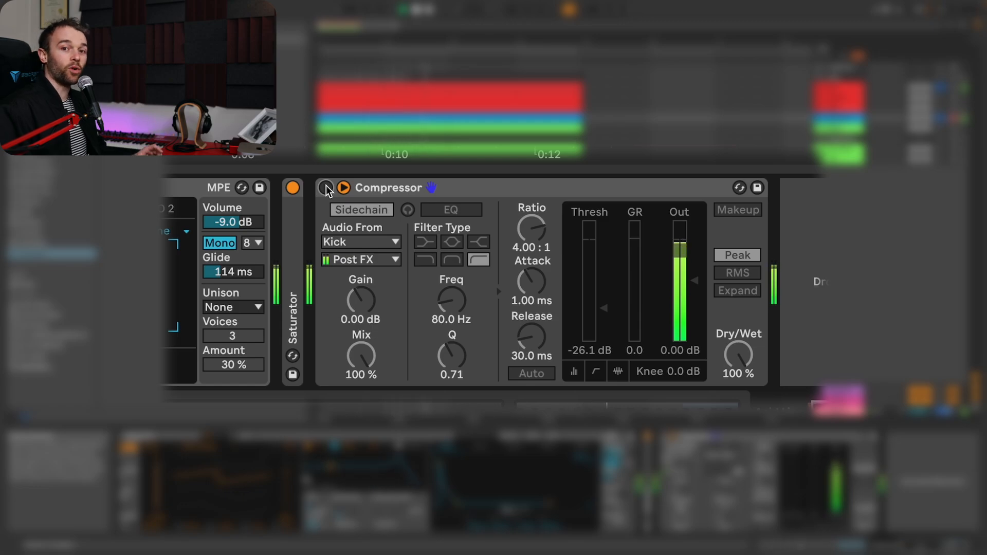
click(326, 187)
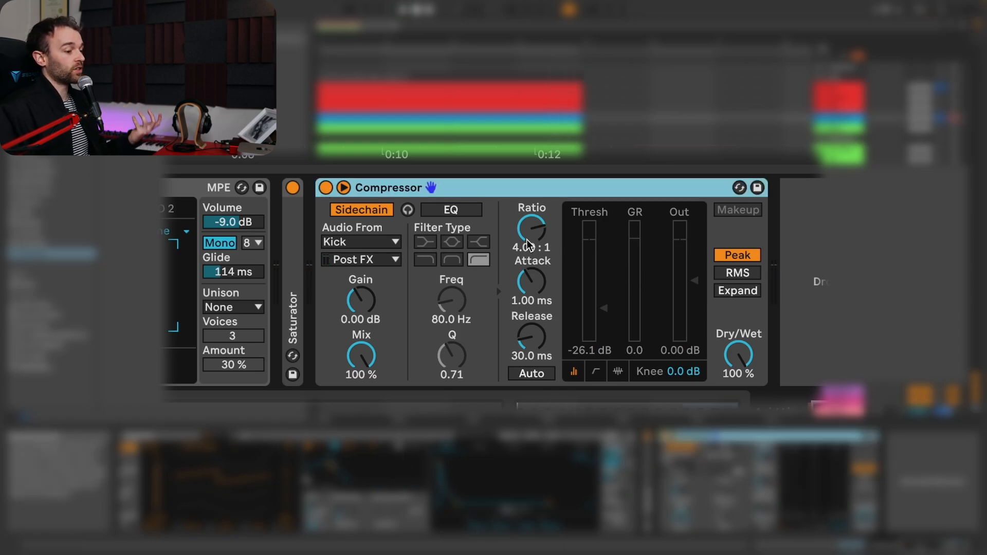
Set the Compressor's ratio to inf : 1 and its attack to 0.02 ms.
drag(531, 237, 531, 237)
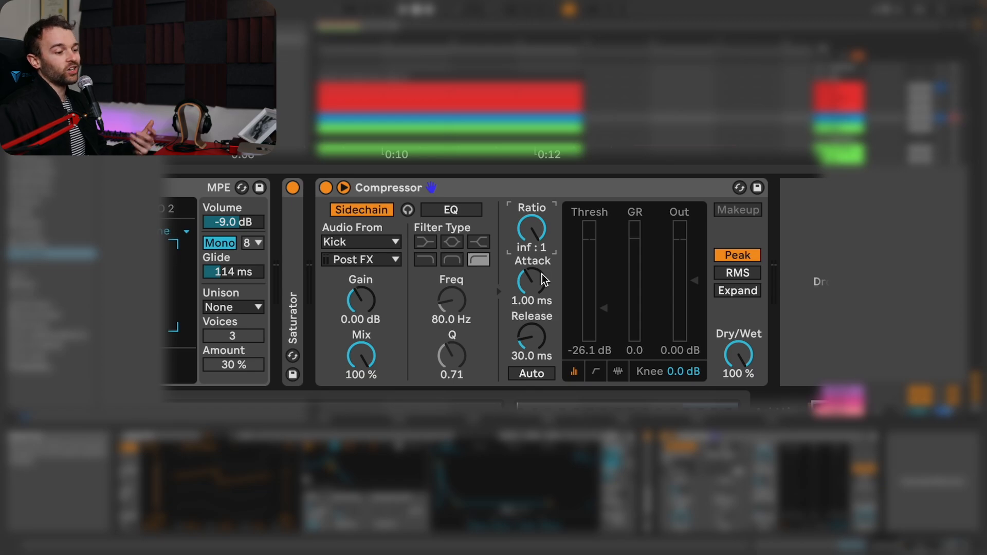
drag(541, 274, 541, 288)
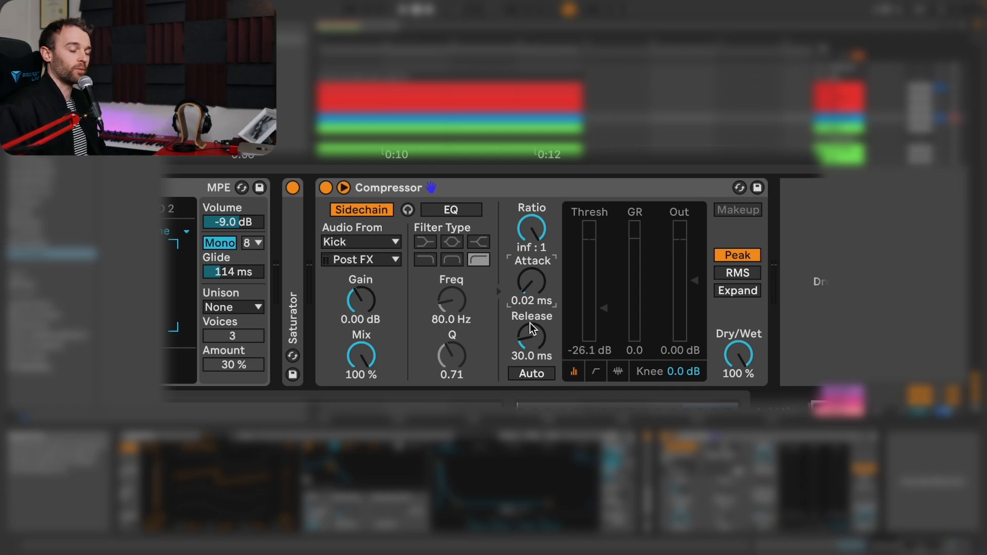
Adjust the Compressor's release by ear during playback, bringing it to 4.15 ms.
key(space)
mouse_move(527, 334)
mouse_down()
mouse_move(526, 308)
mouse_move(527, 324)
mouse_up()
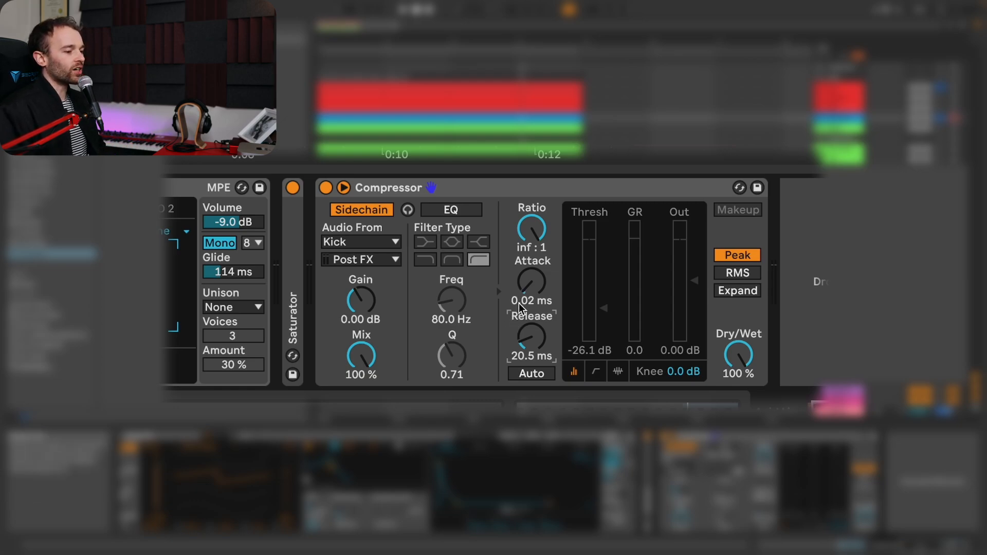
click(530, 236)
click(545, 321)
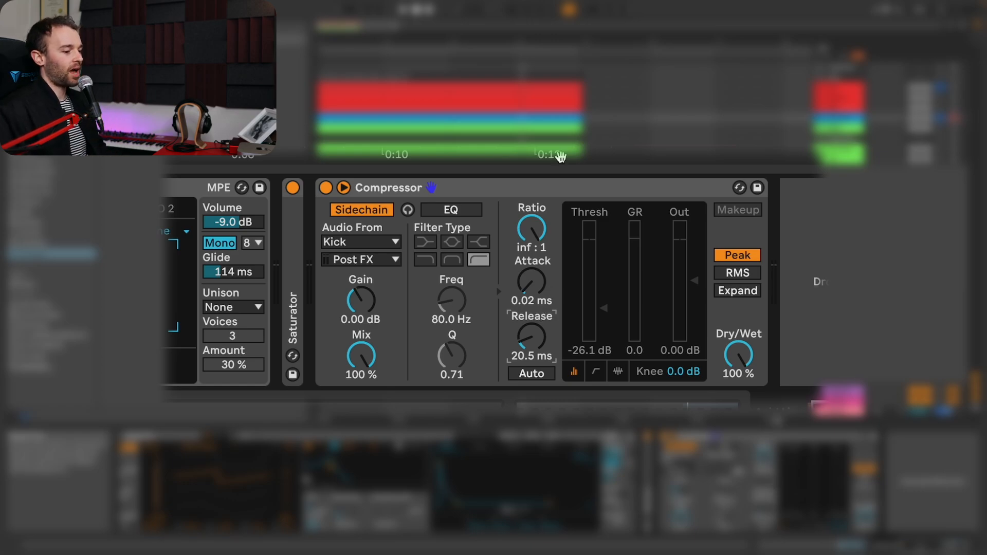
key(space)
mouse_move(532, 337)
mouse_down()
mouse_move(532, 385)
mouse_move(524, 341)
mouse_up()
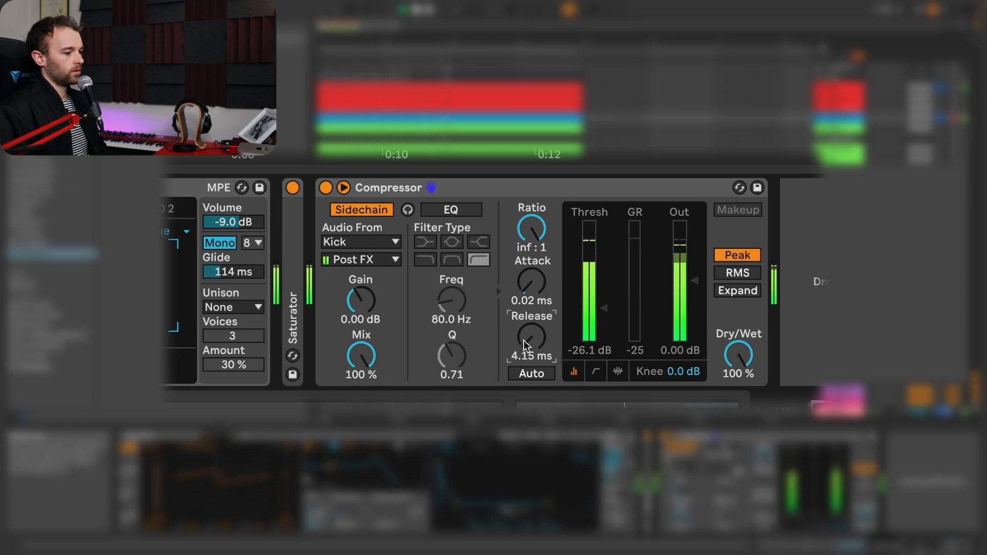
key(space)
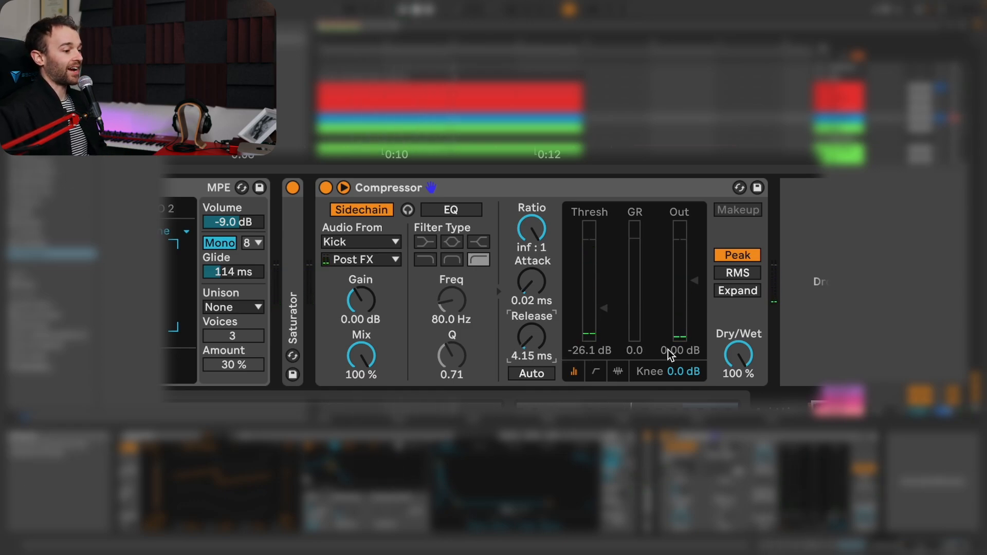
Switch the Compressor to its activity display and play the loop to examine how the gain reduction follows the kick.
click(619, 370)
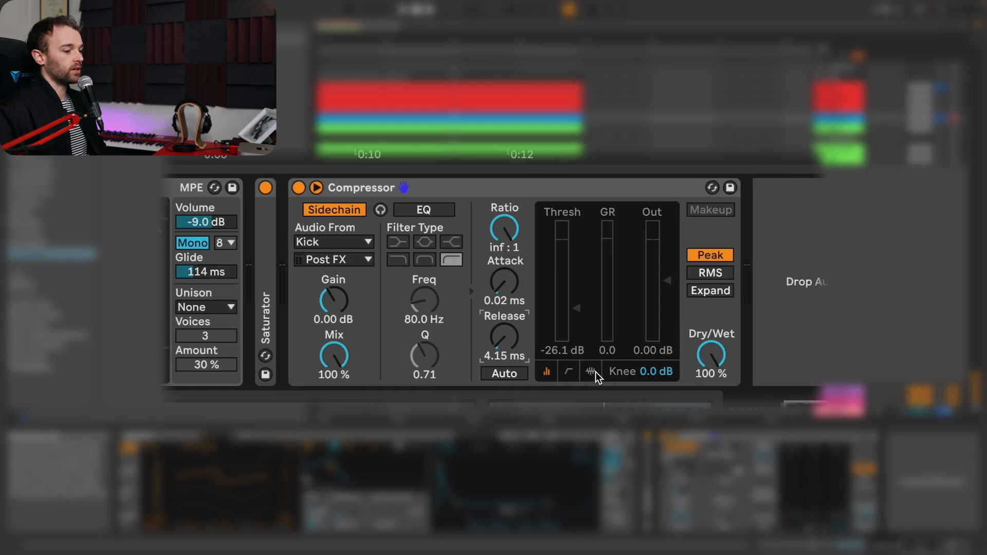
key(space)
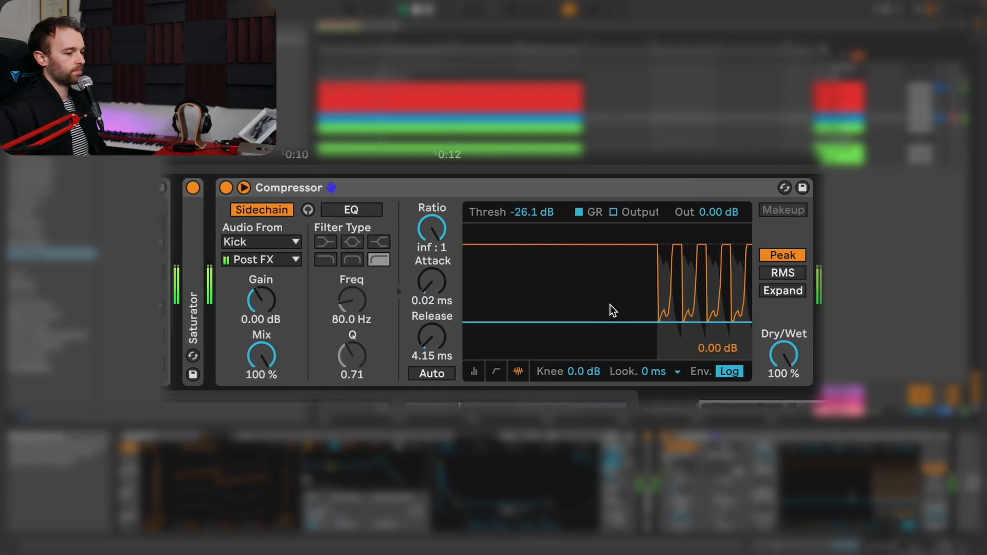
key(space)
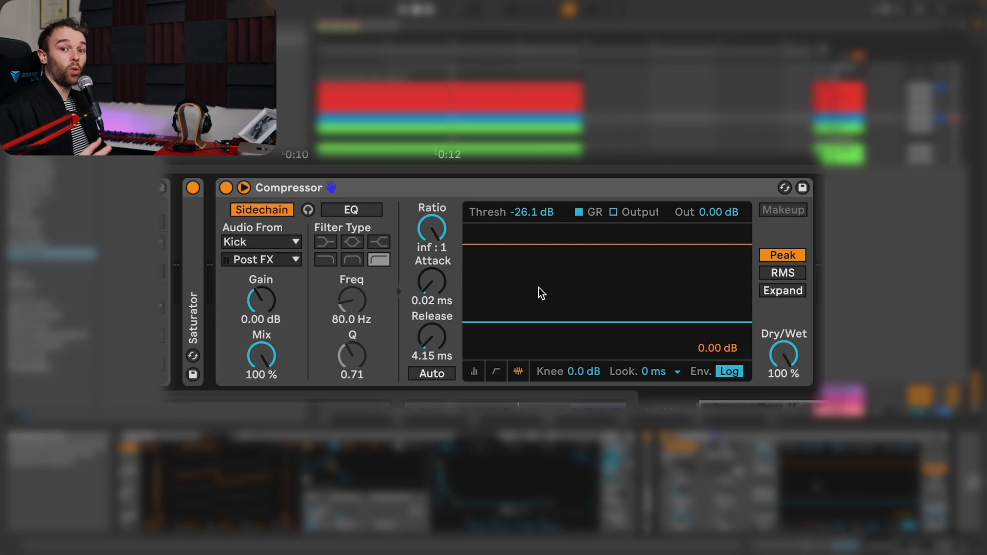
key(space)
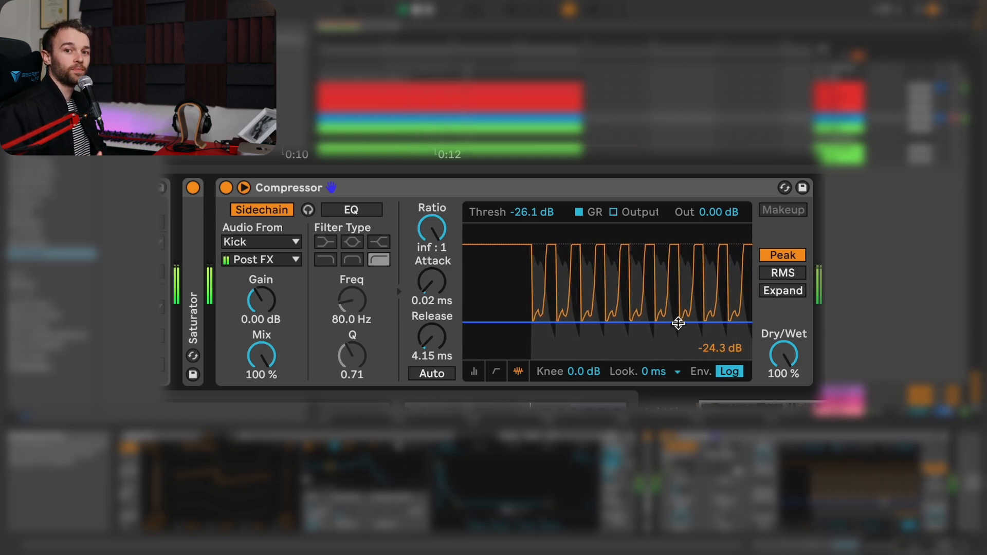
key(space)
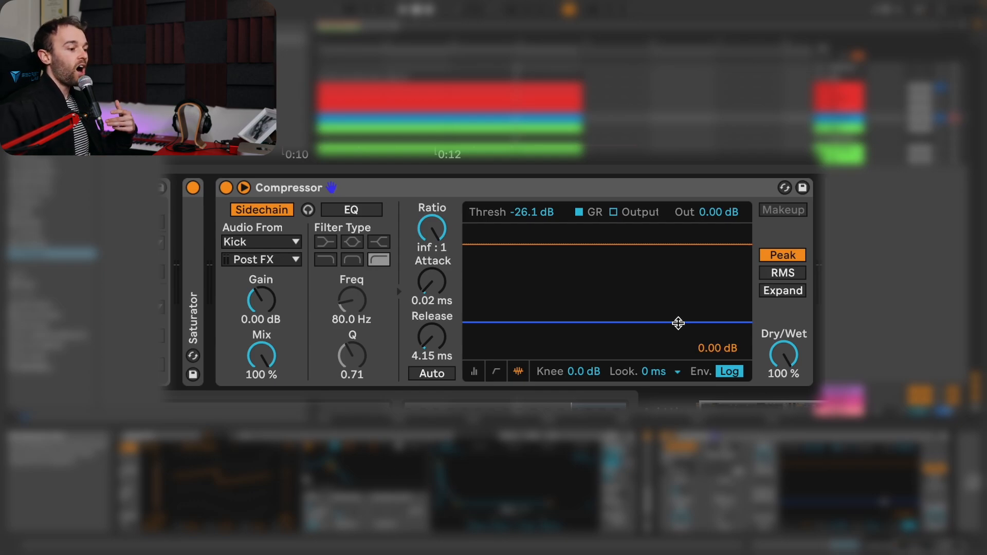
Enable the Compressor's sidechain EQ and raise its high-pass filter frequency to 303 Hz while listening to the loop.
click(357, 214)
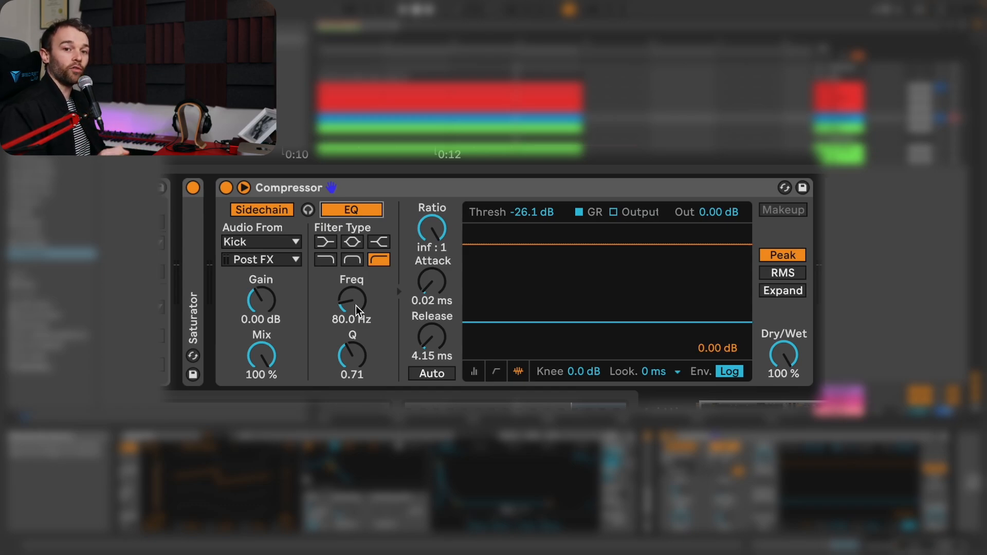
key(space)
drag(355, 305, 355, 279)
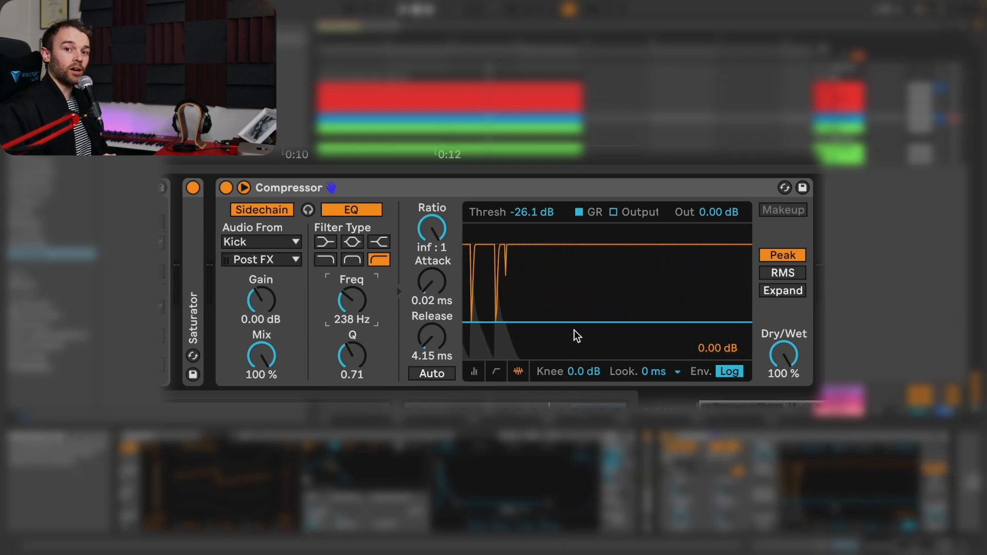
key(space)
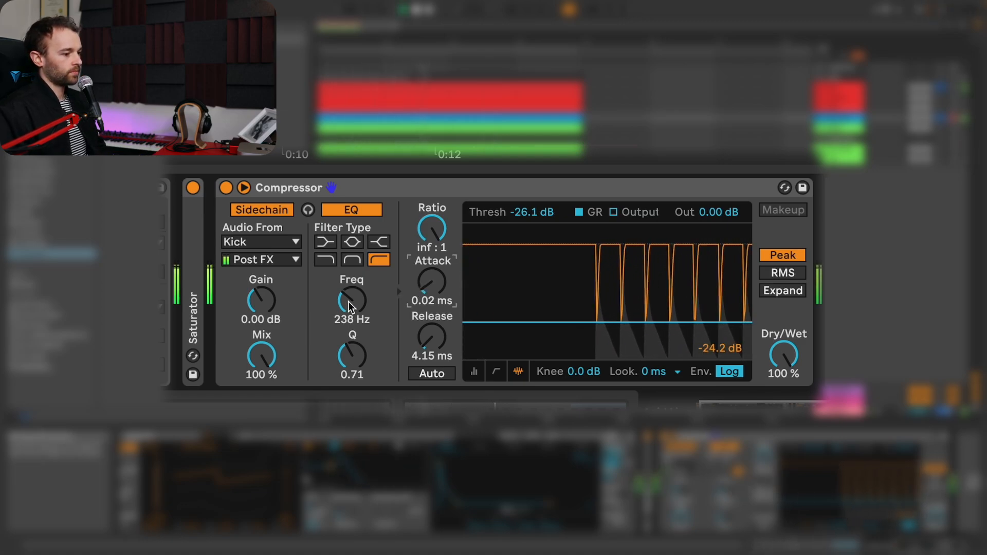
drag(349, 301, 350, 293)
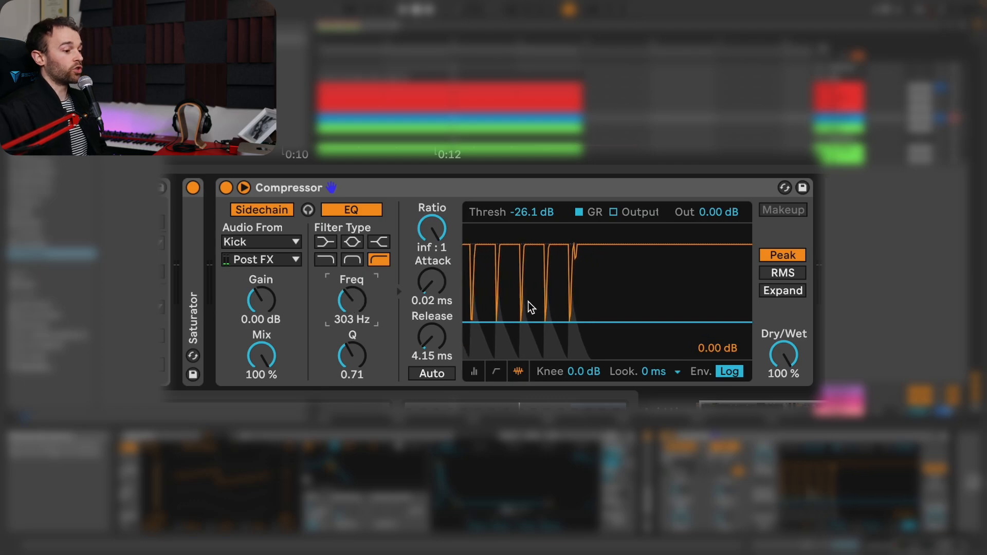
Lower the Compressor's threshold to -29.2 dB and raise its release to 80.8 ms while listening to the loop.
drag(555, 320, 555, 324)
drag(555, 324, 555, 325)
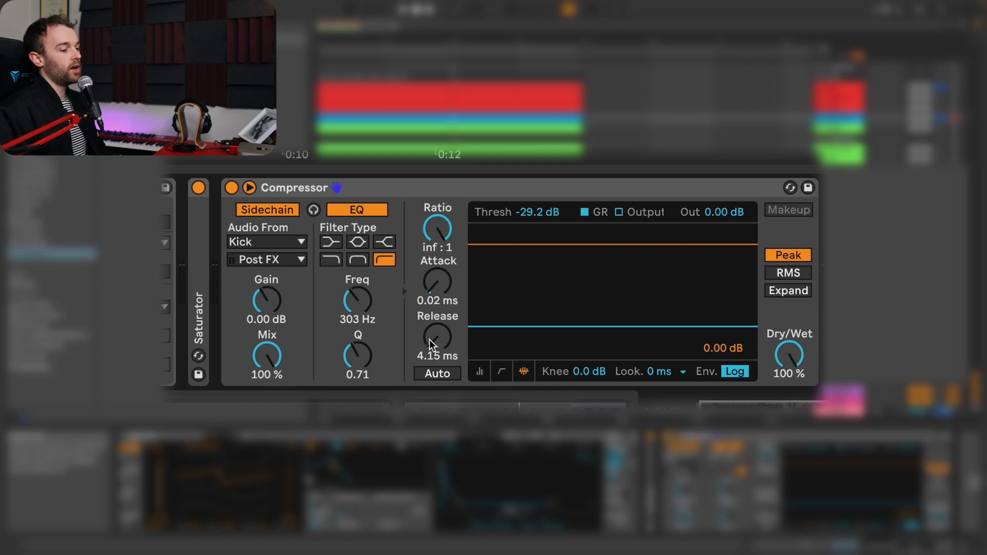
key(space)
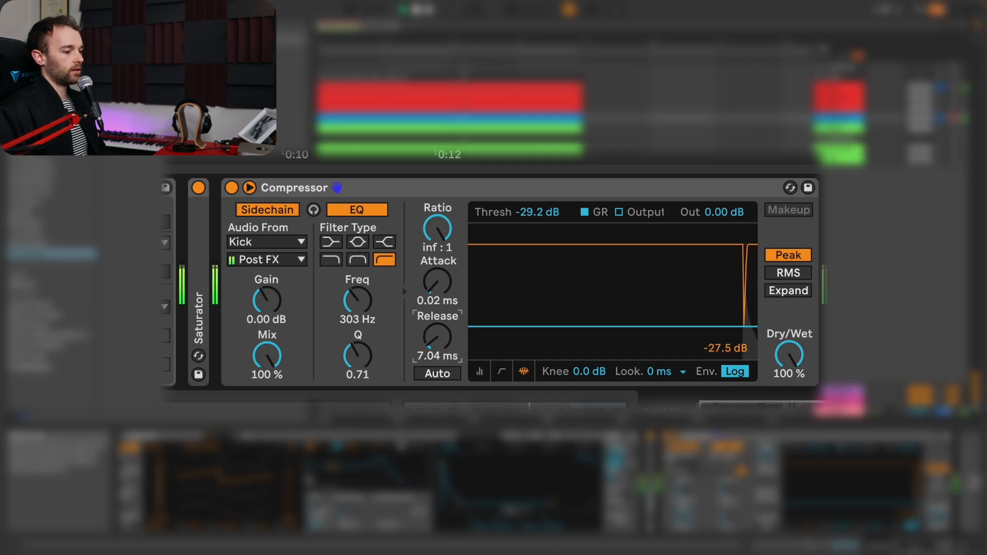
drag(437, 337, 433, 321)
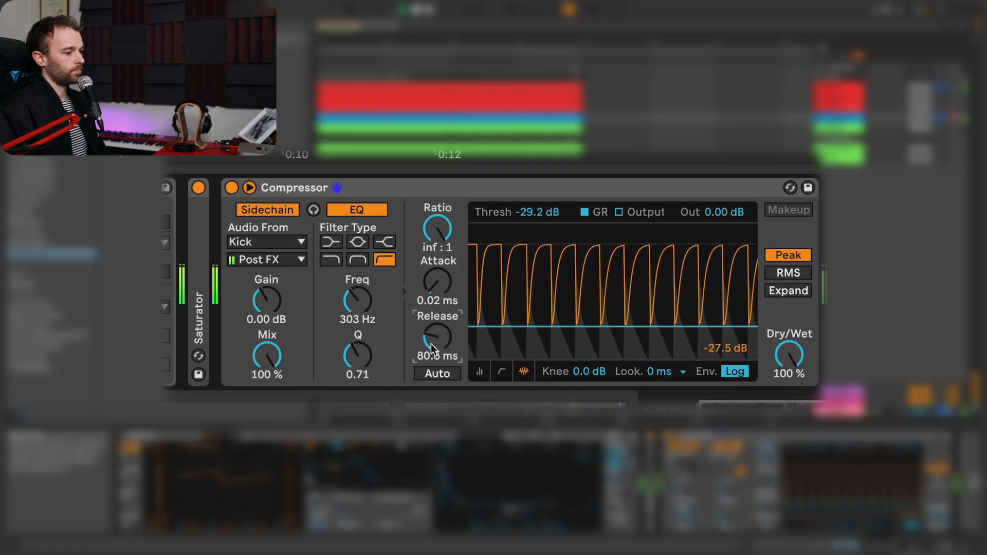
key(space)
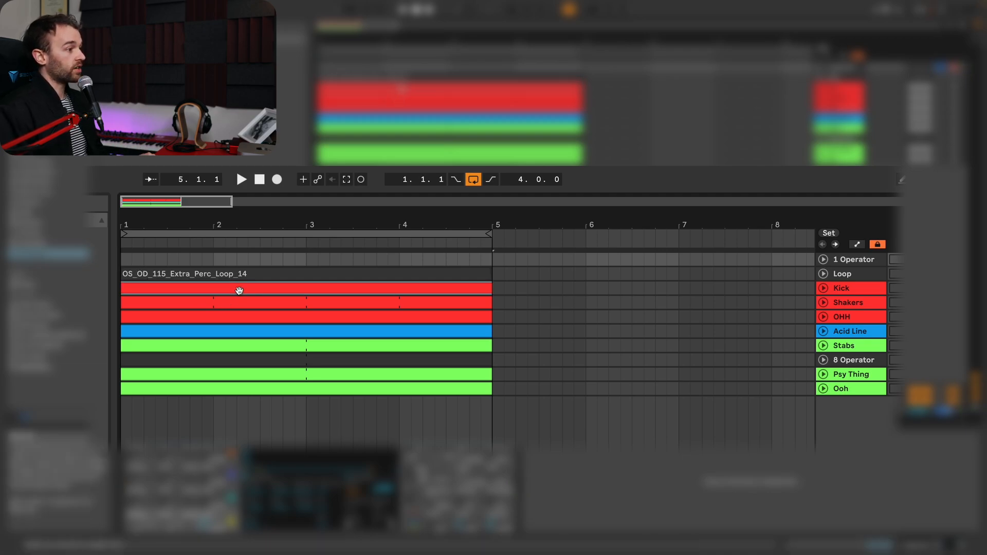
Copy the Kick clip onto the 1 Operator track and select 1-Operator as the Compressor's sidechain source.
drag(239, 291, 238, 259)
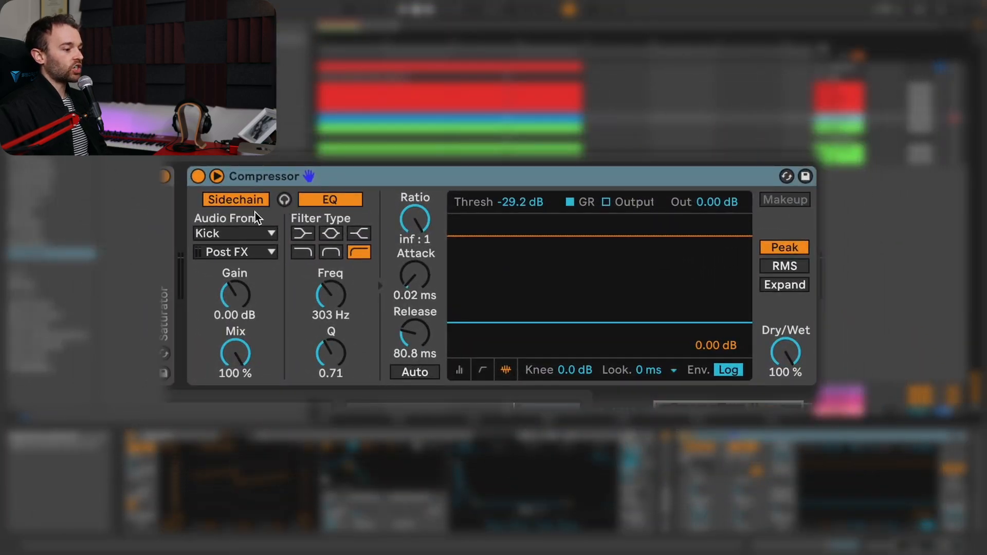
click(232, 234)
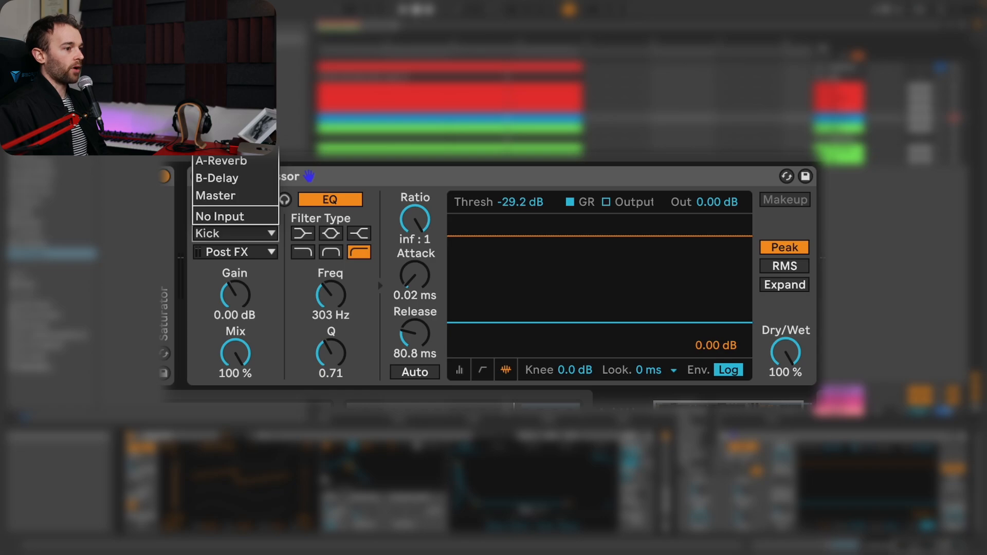
click(227, 126)
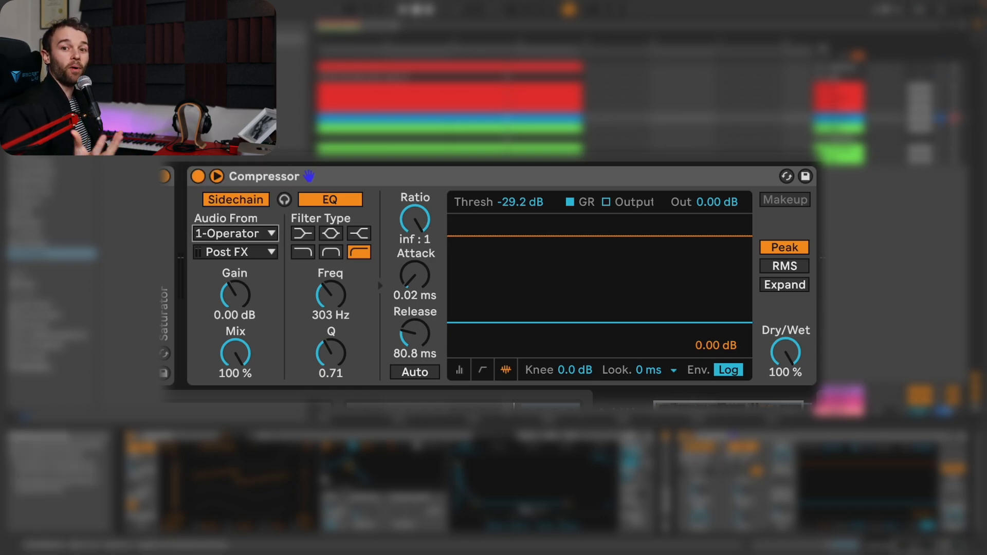
Disable the Compressor's sidechain EQ, then set the release to 57.8 ms and the threshold to -39.6 dB during playback.
click(342, 203)
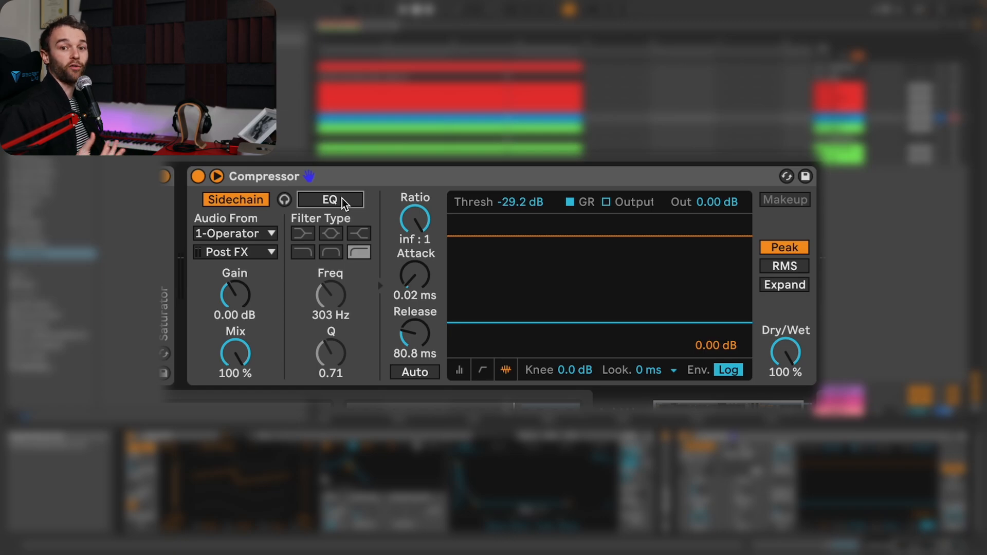
key(space)
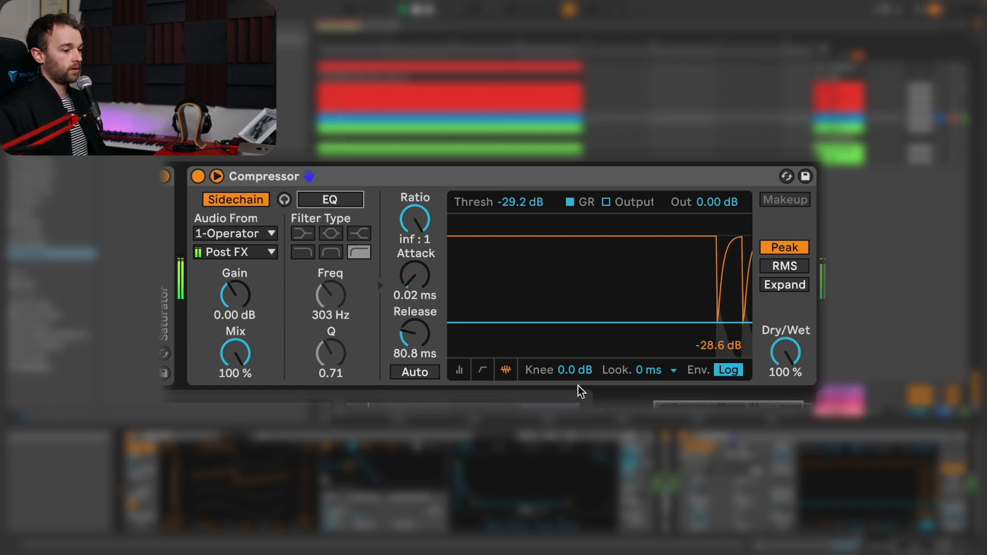
drag(414, 335, 413, 347)
drag(572, 321, 572, 335)
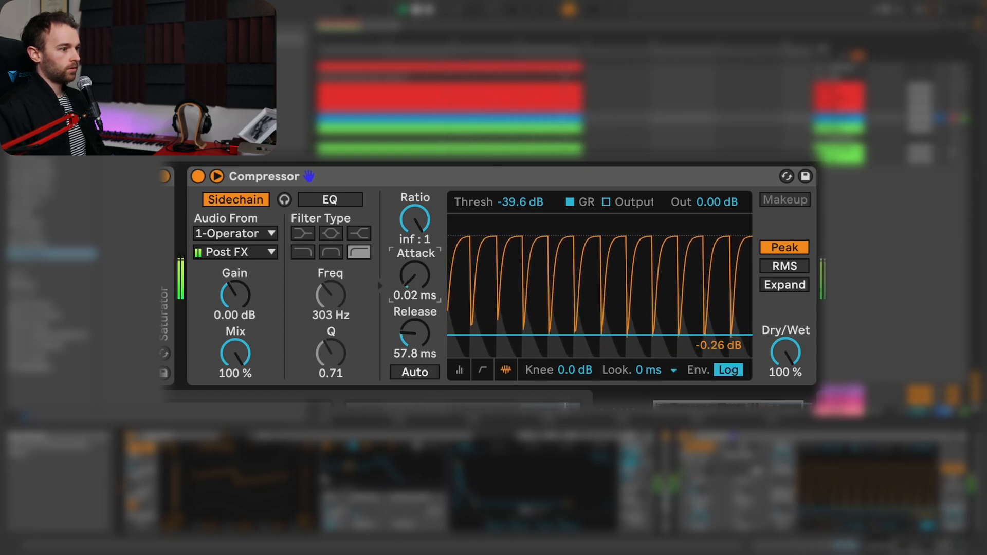
key(space)
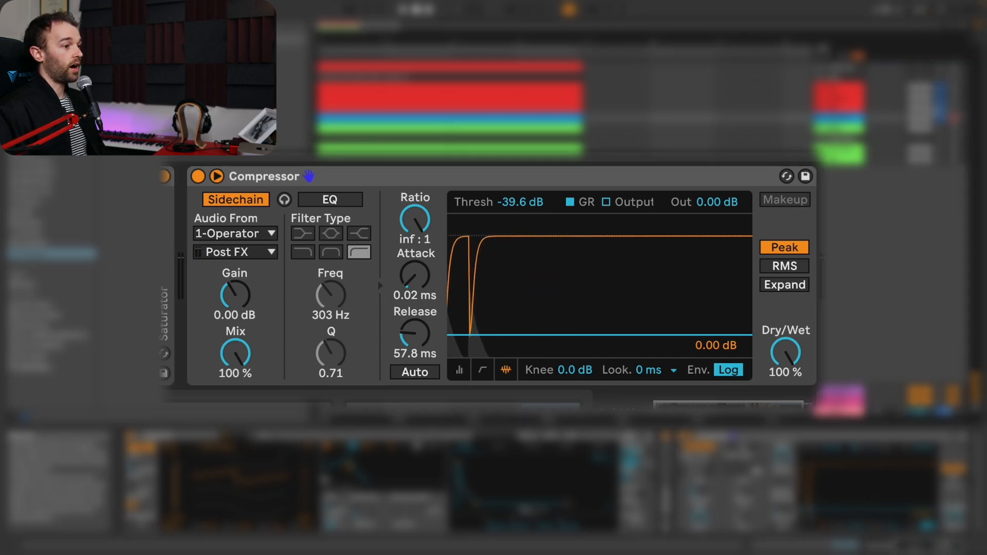
Play the loop, bypassing and re-enabling the Compressor to compare the bassline with and without ducking.
key(space)
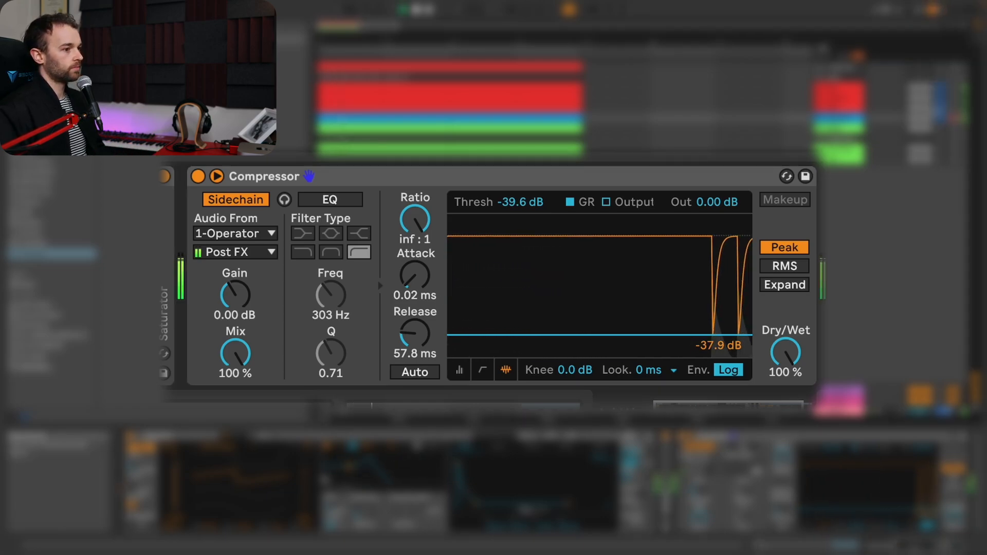
click(198, 175)
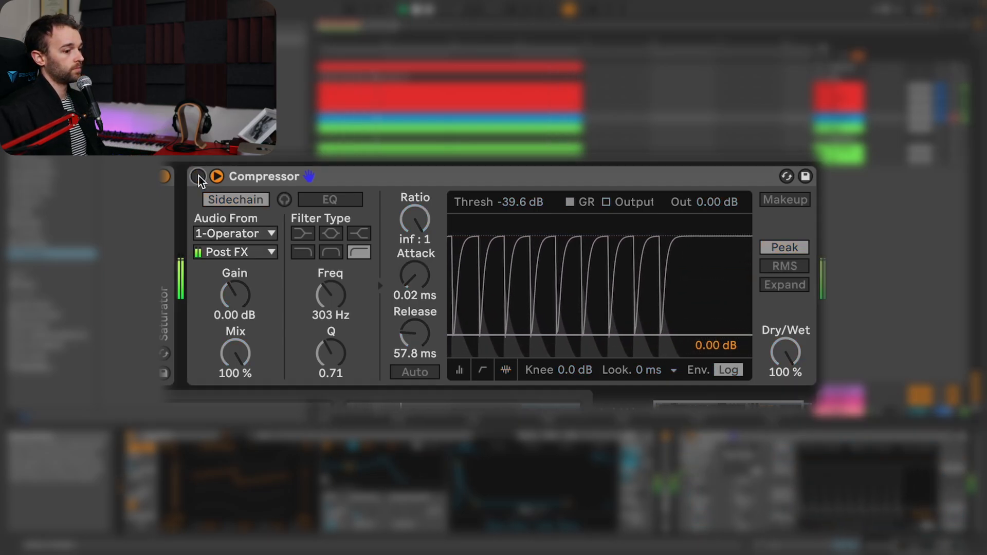
click(198, 176)
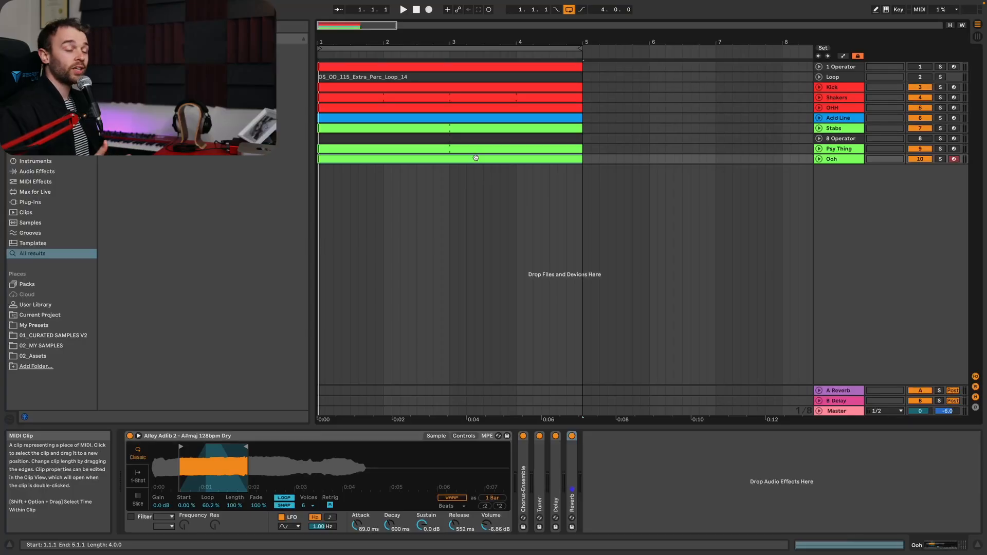
Solo and play the Ooh track, and insert a Gate between its Tuner and Delay devices.
key(s)
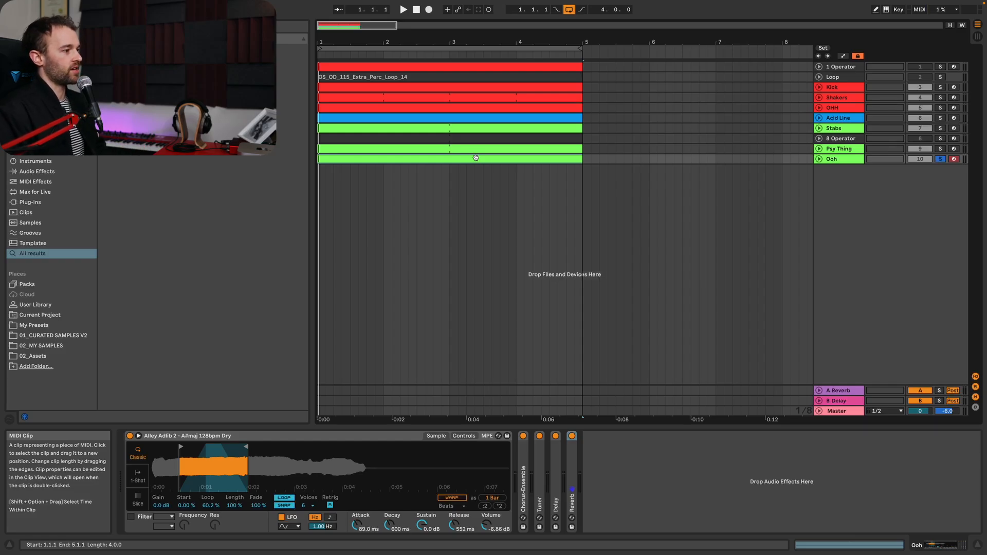
key(space)
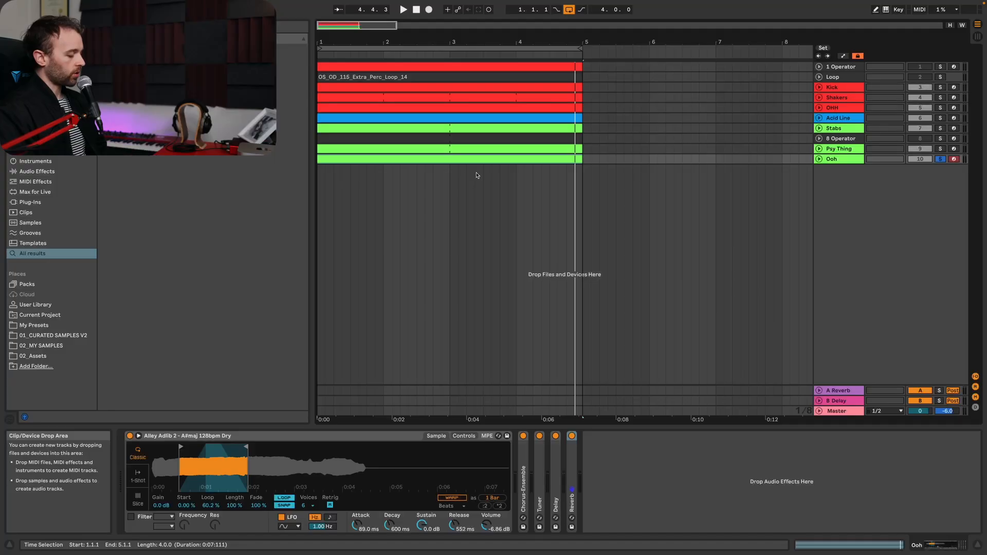
text(gate)
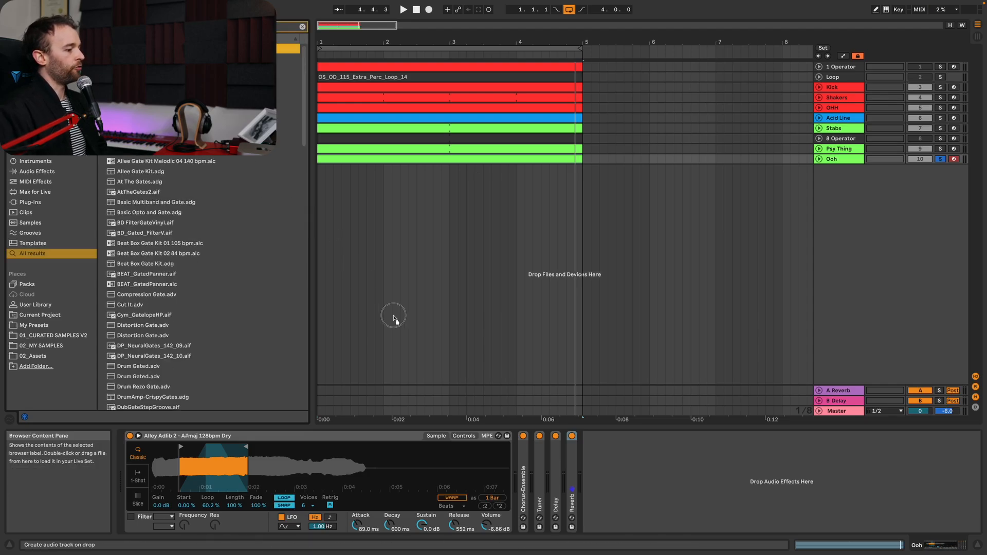
drag(498, 415, 551, 453)
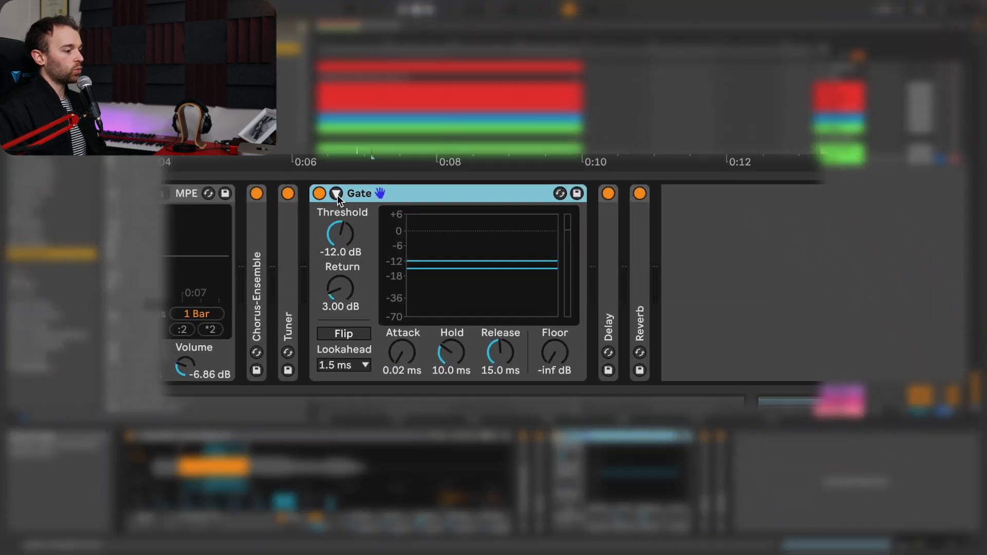
Enable the Gate's sidechain and select Acid Line as its audio source.
click(336, 193)
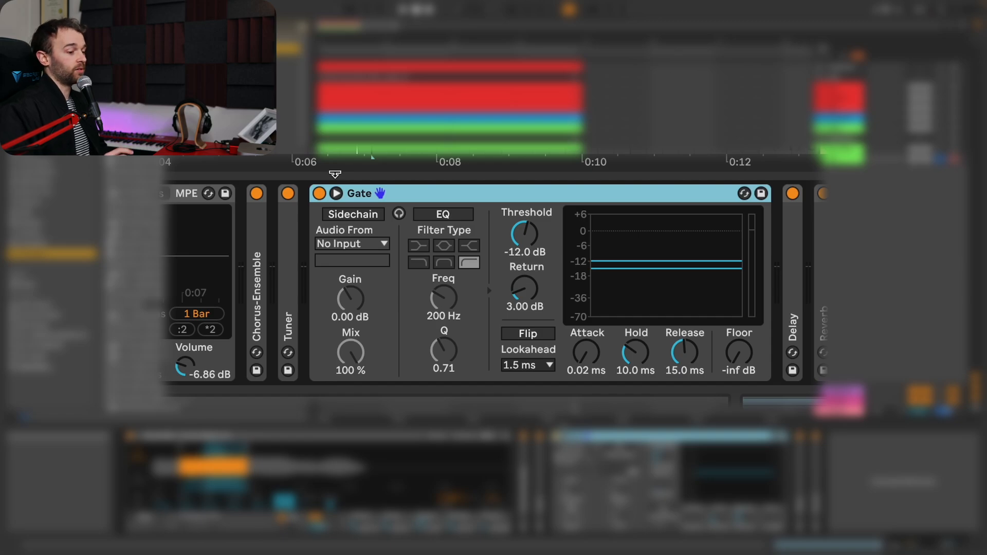
click(351, 215)
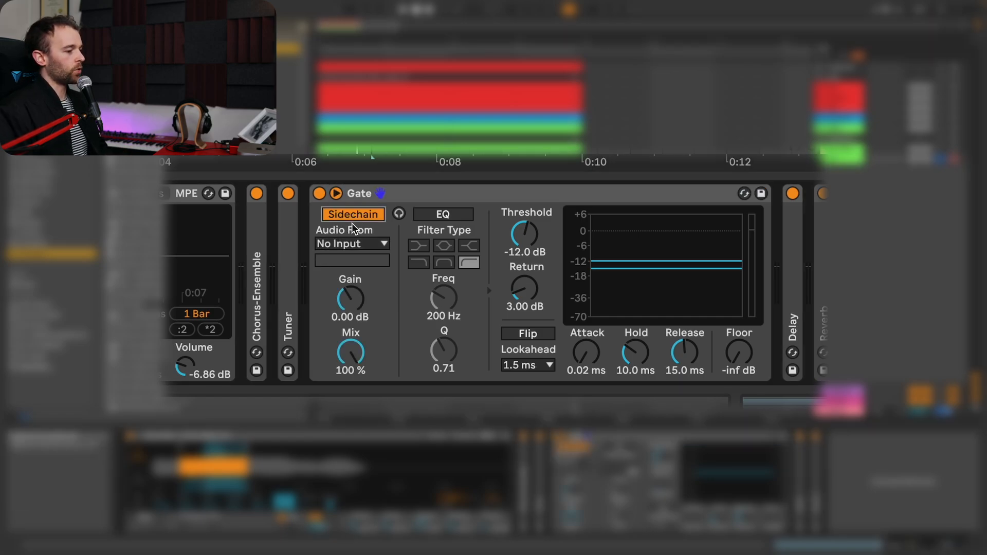
click(354, 245)
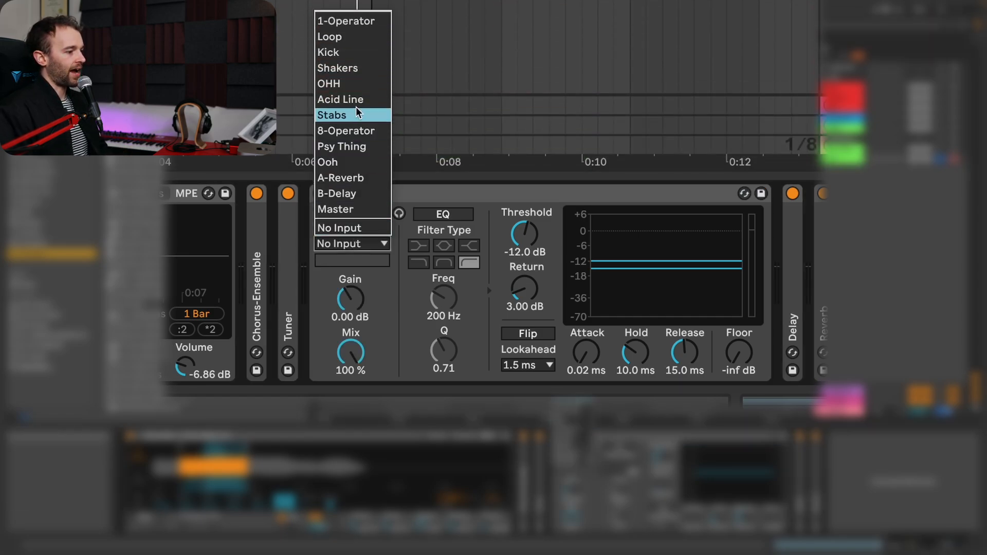
click(360, 100)
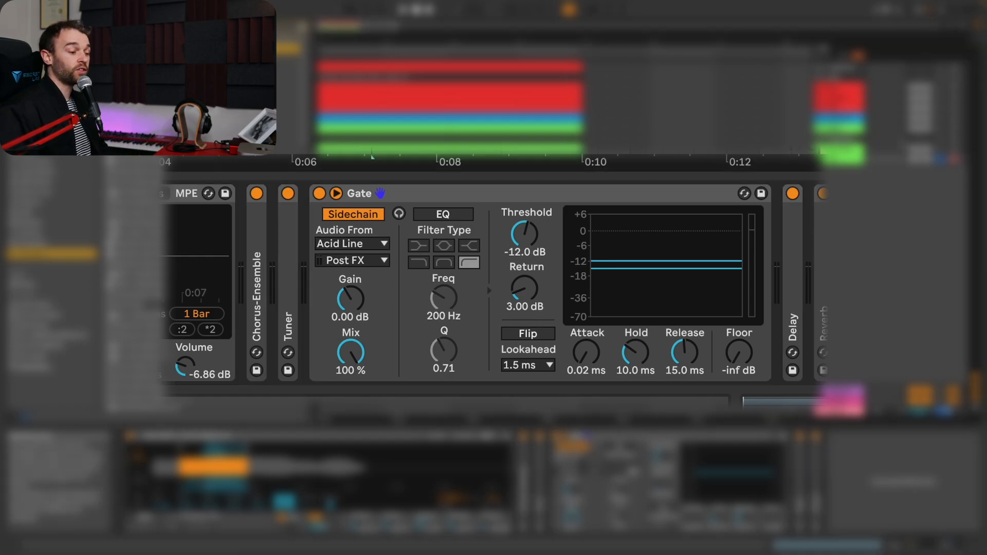
Bypass the Delay and Reverb following the Gate, and add the Acid Line track to the solo.
click(792, 193)
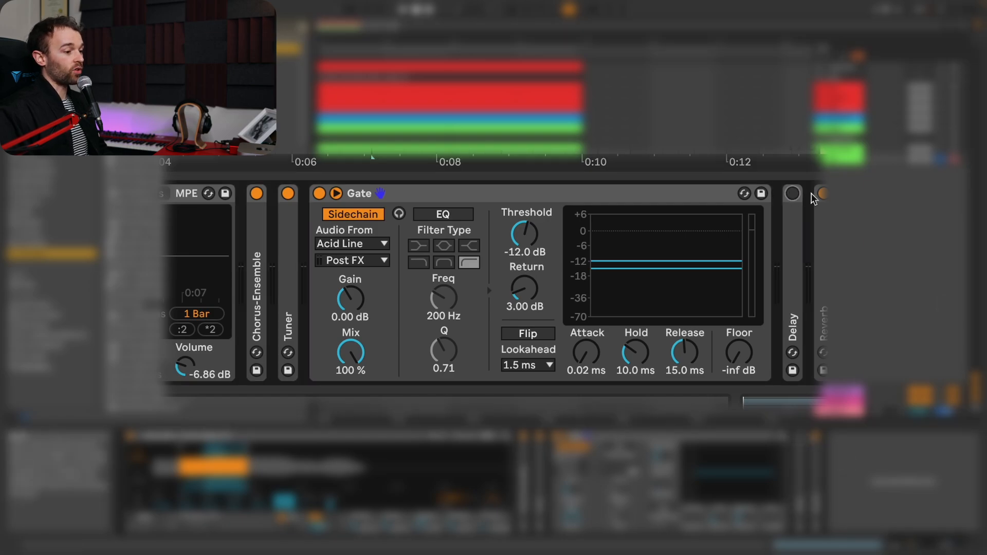
click(823, 194)
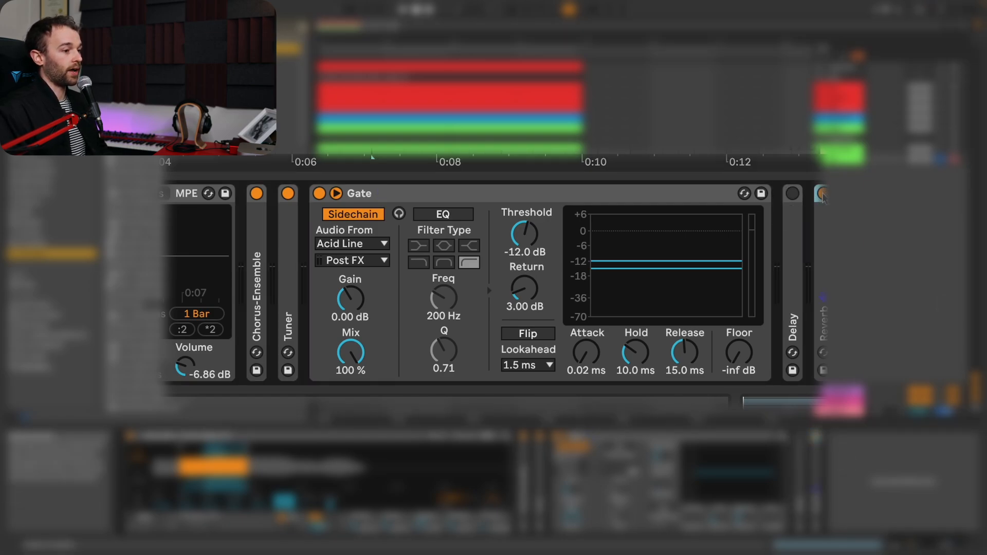
click(524, 235)
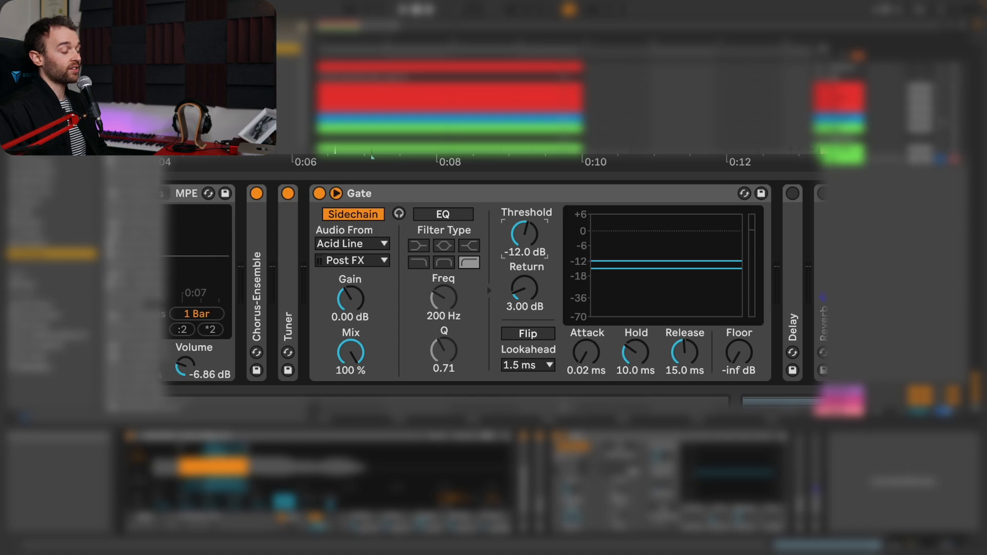
click(941, 118)
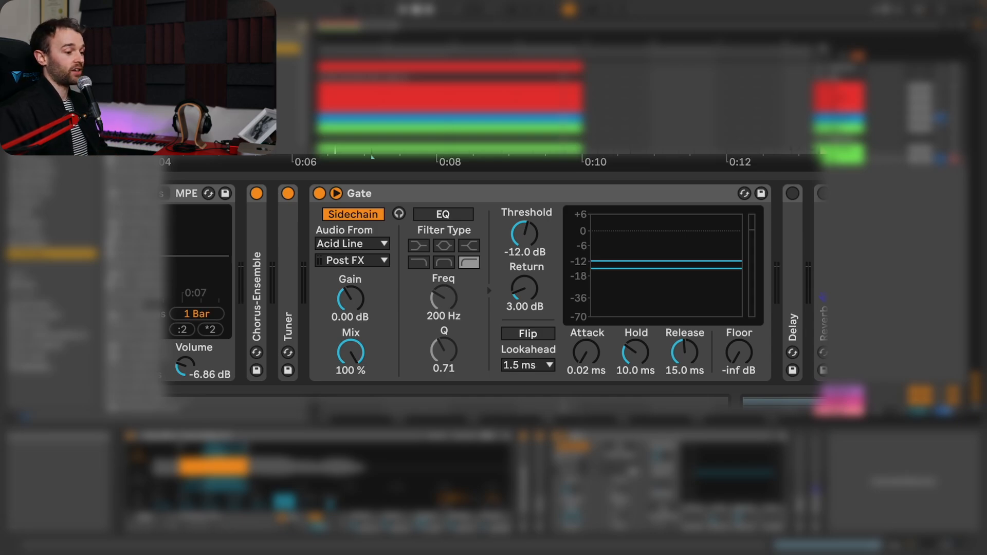
Set the Gate's threshold to -8.76 dB, return to 0.00 dB, release to 2.12 ms and hold to 5.94 ms.
key(space)
drag(645, 261, 645, 253)
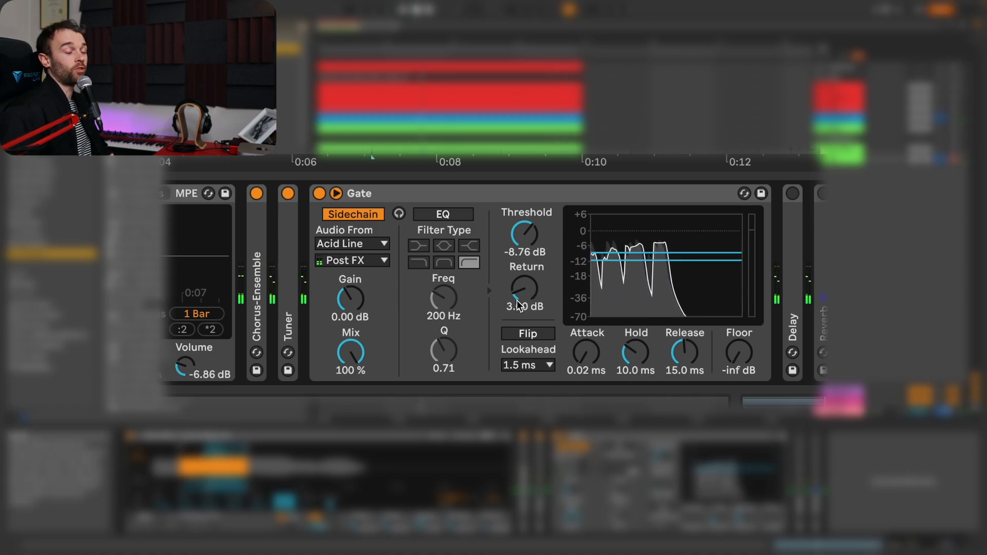
drag(519, 291, 519, 308)
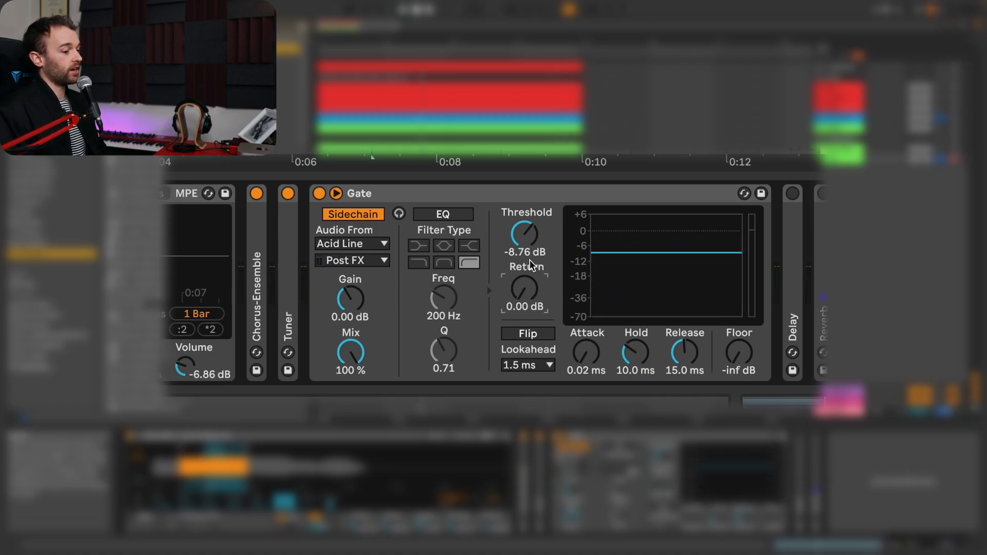
drag(684, 354, 684, 374)
drag(635, 354, 636, 361)
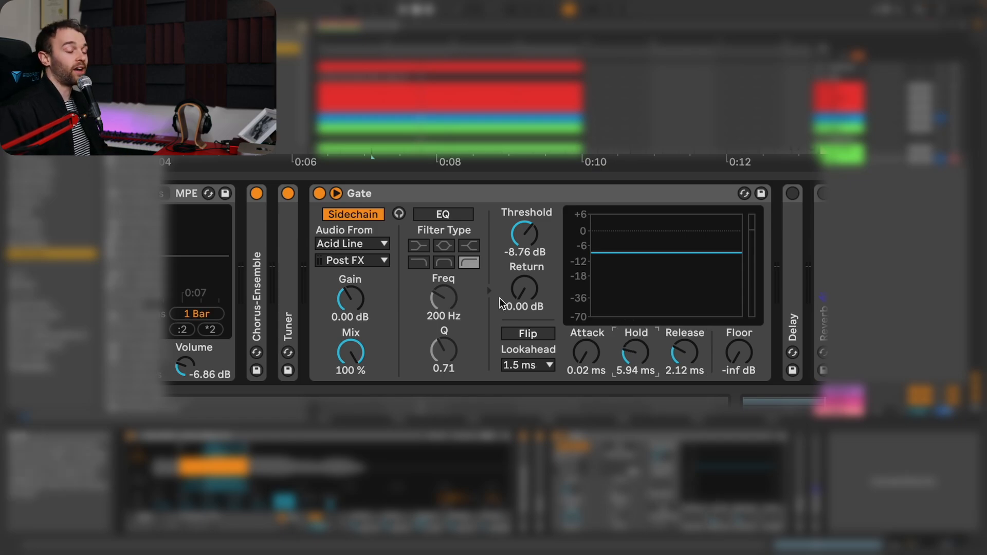
Enable the Gate's sidechain EQ and, during playback, set the threshold to -17.7 dB and the release to 2.86 ms.
click(445, 215)
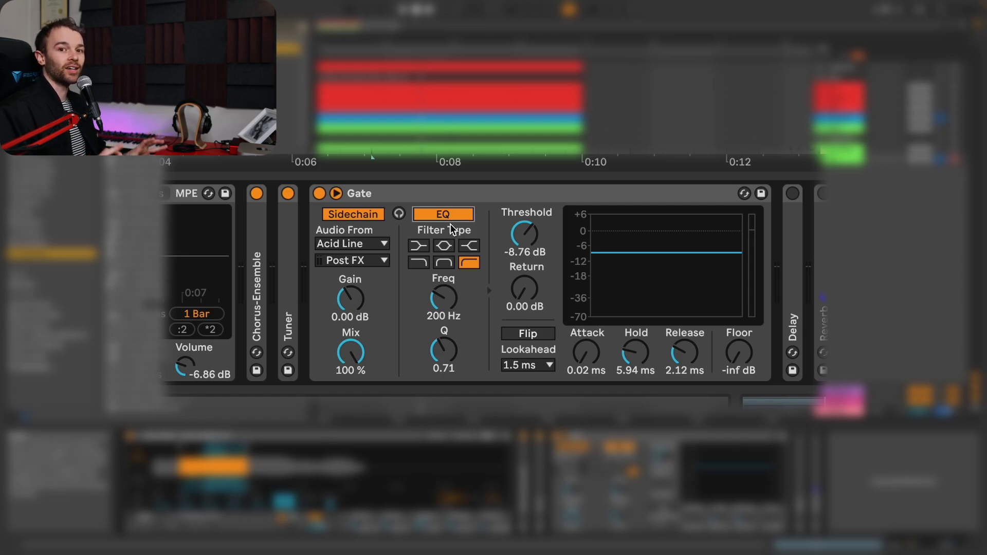
key(space)
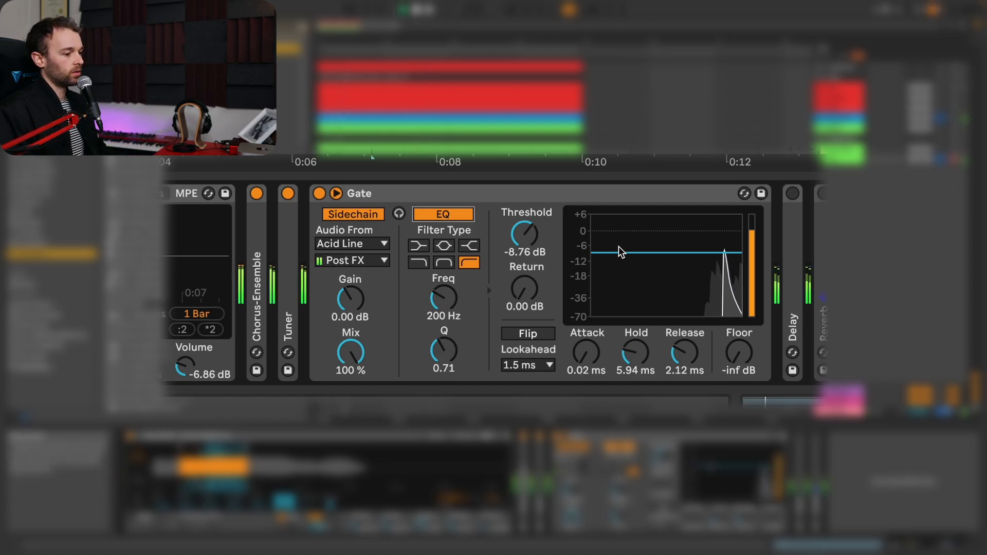
drag(620, 252, 620, 269)
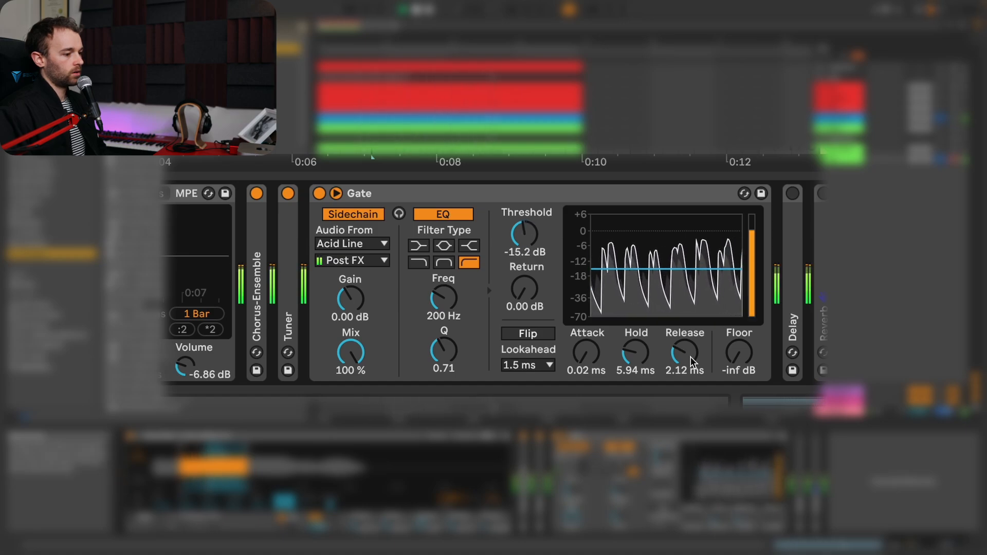
drag(687, 354, 688, 348)
drag(522, 243, 523, 257)
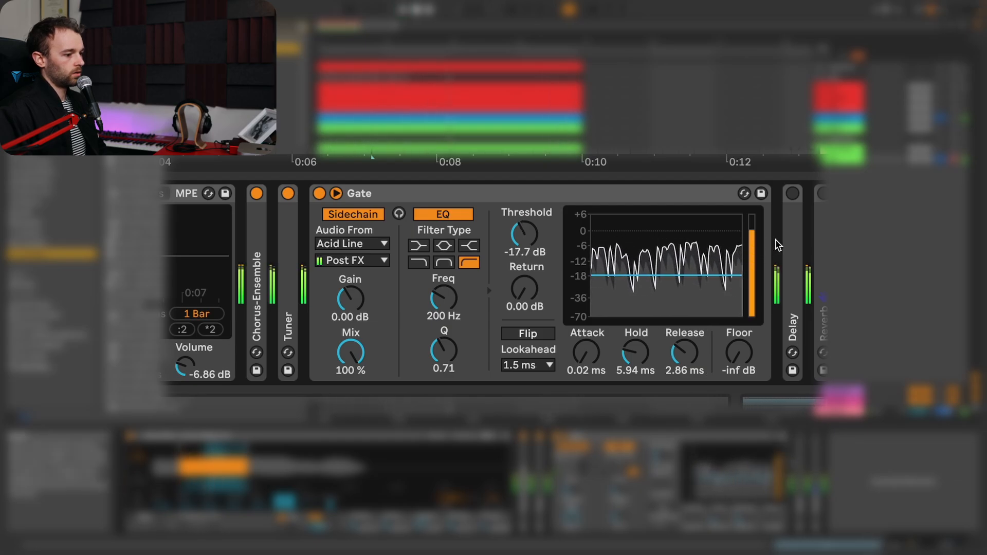
key(space)
Reactivate the Delay and Reverb behind the Gate and play the loop with them.
click(792, 193)
click(820, 194)
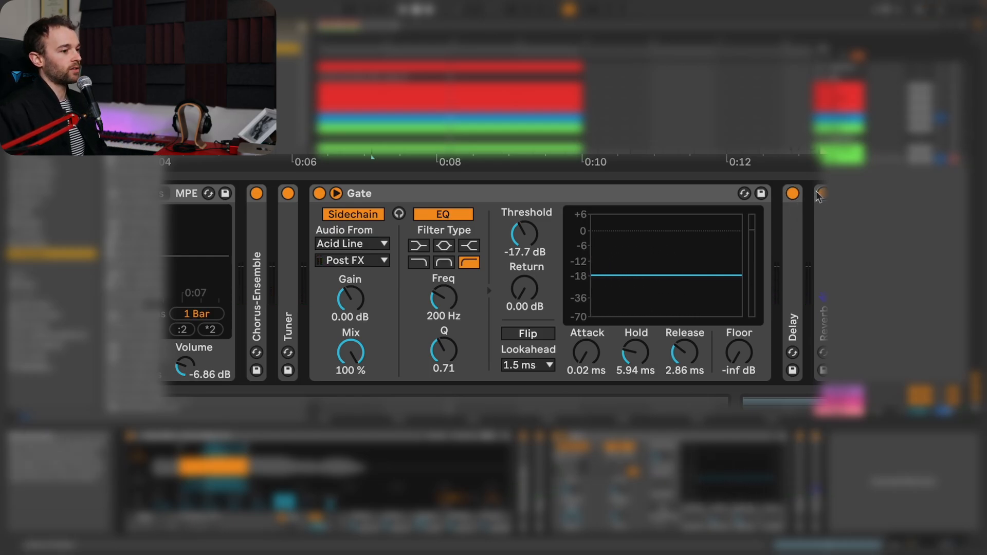
key(space)
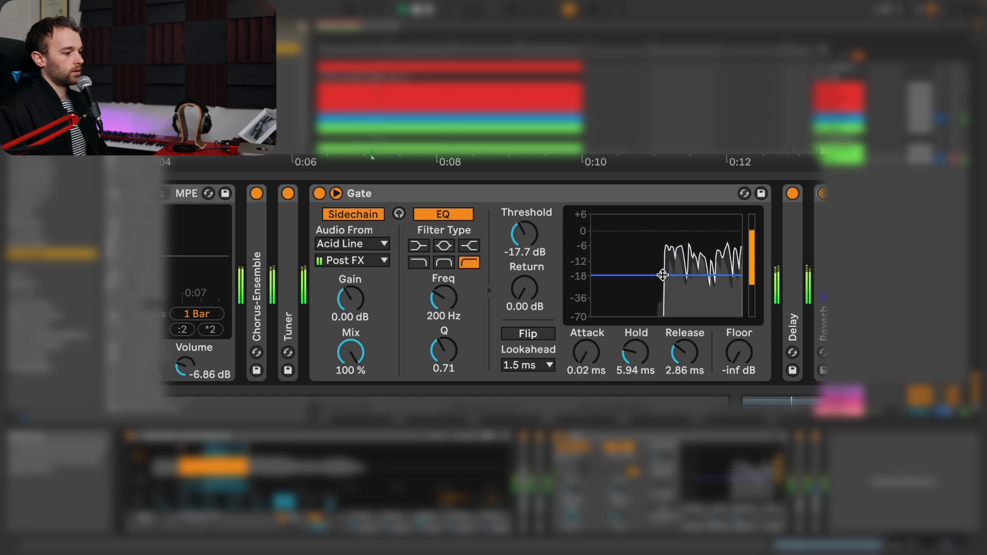
Set the Gate's threshold to -21.2 dB, hold to 7.24 ms and release to 4.31 ms, and play the loop.
drag(662, 275, 663, 282)
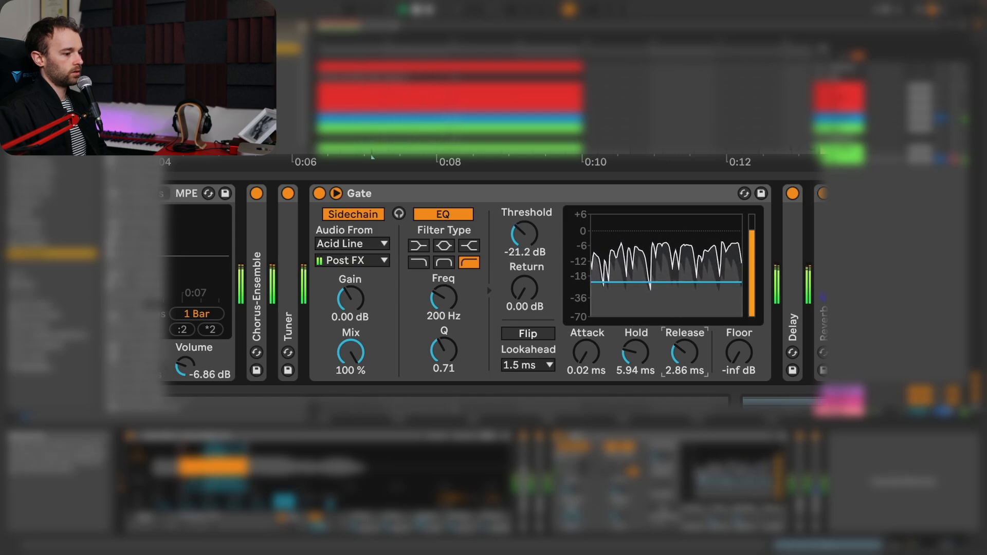
drag(685, 353, 643, 355)
key(space)
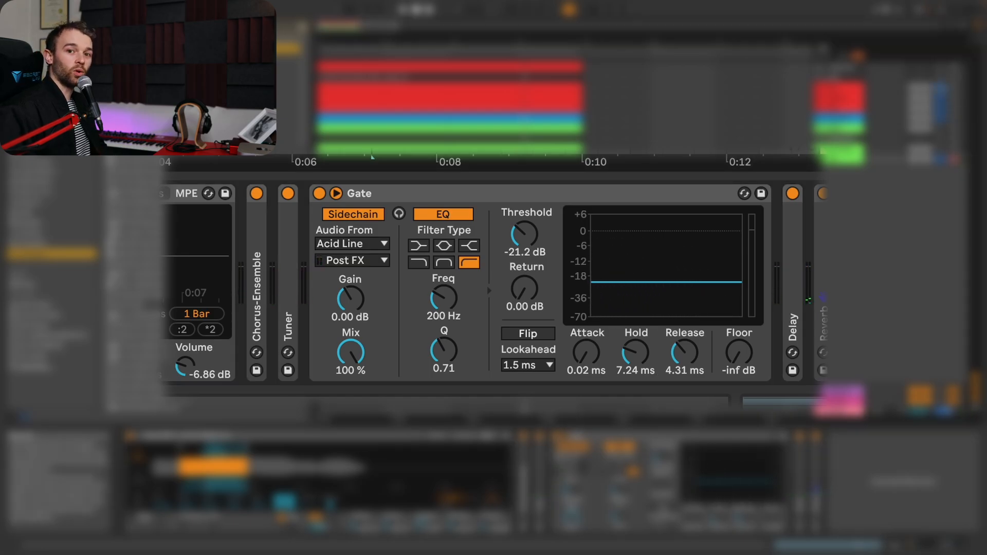
key(space)
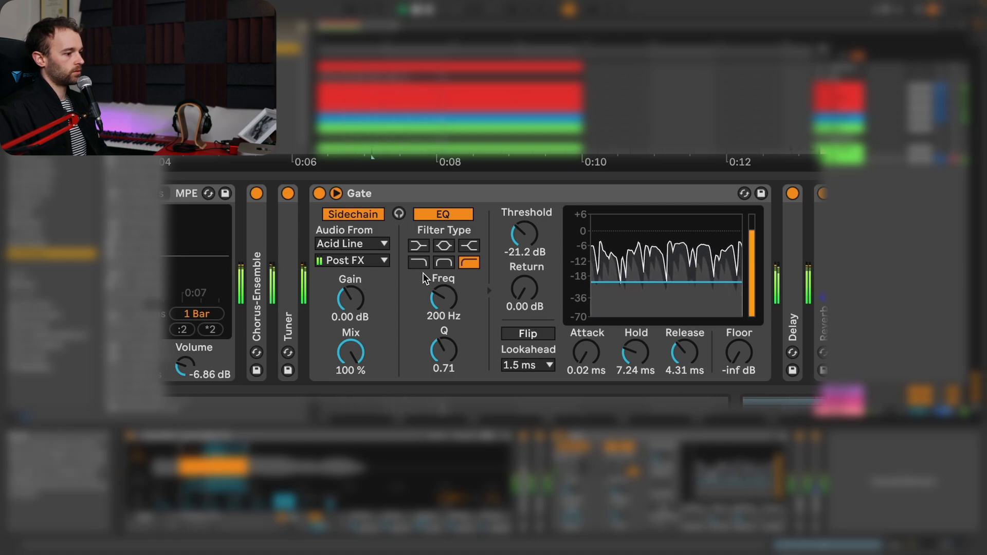
Bypass and reactivate the Gate during playback to compare, and raise its threshold slightly.
click(320, 193)
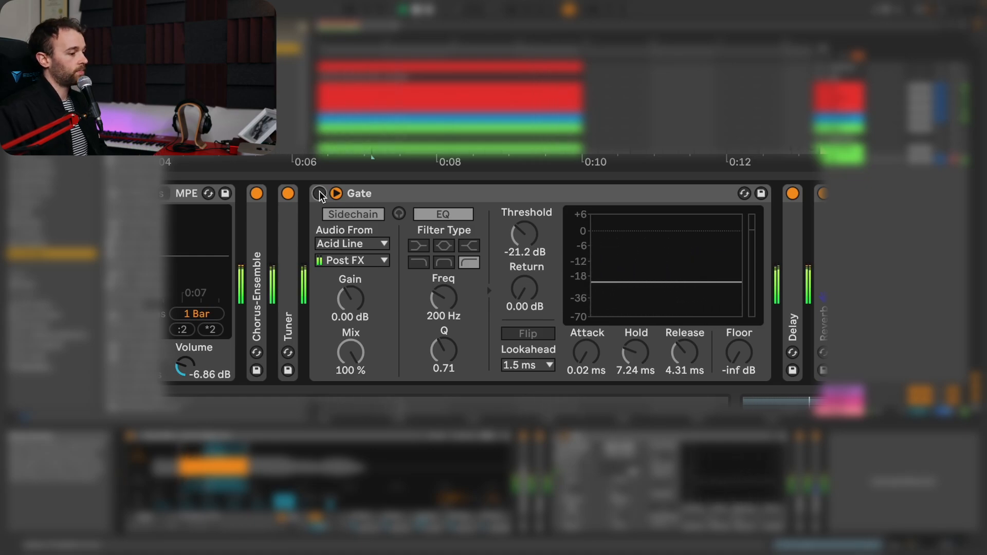
click(319, 193)
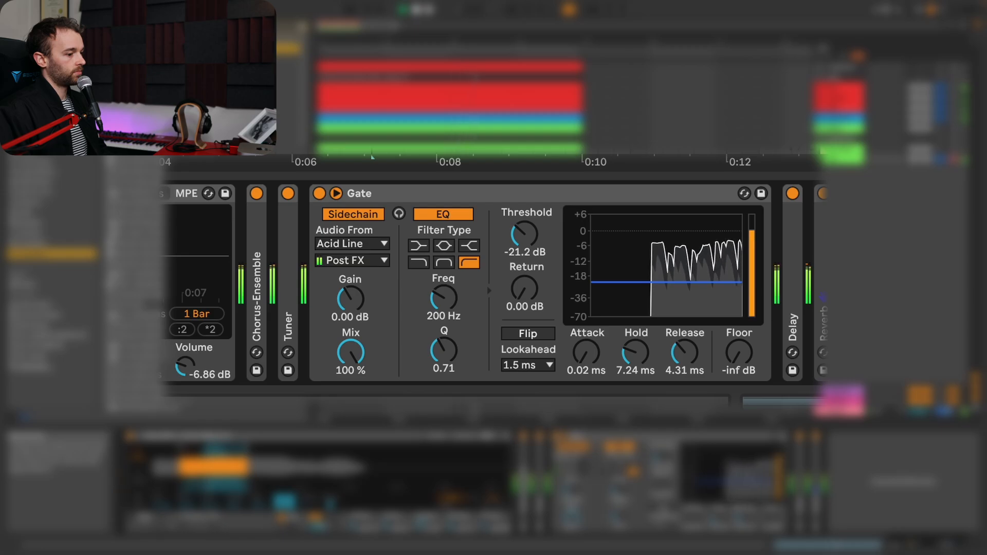
drag(644, 282, 644, 279)
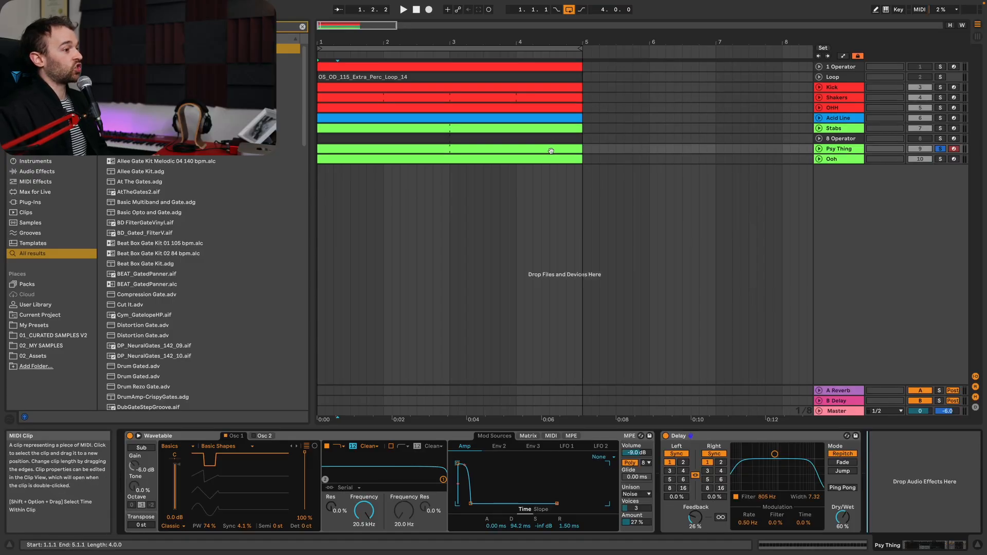
Play the soloed Psy Thing track and add an Auto Filter after its Delay.
key(space)
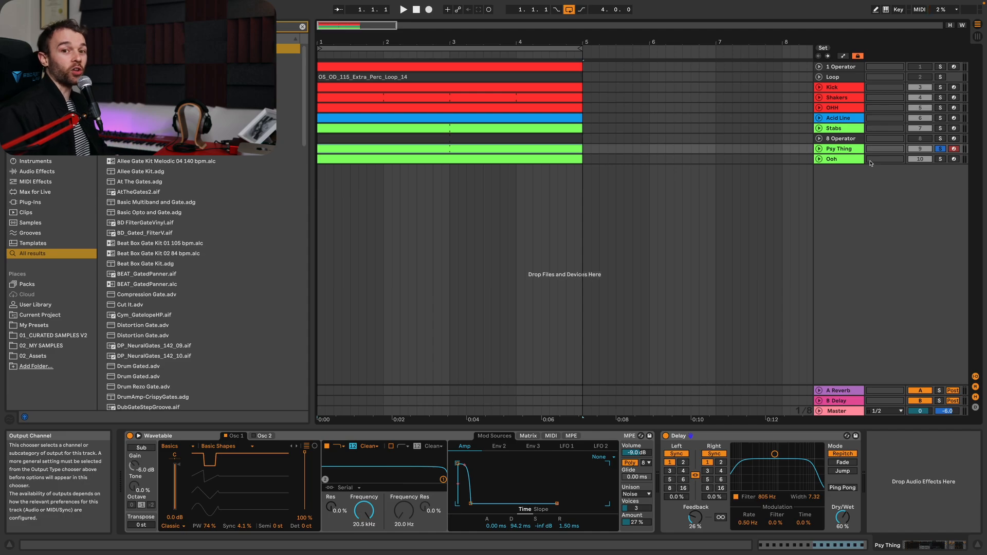
key(space)
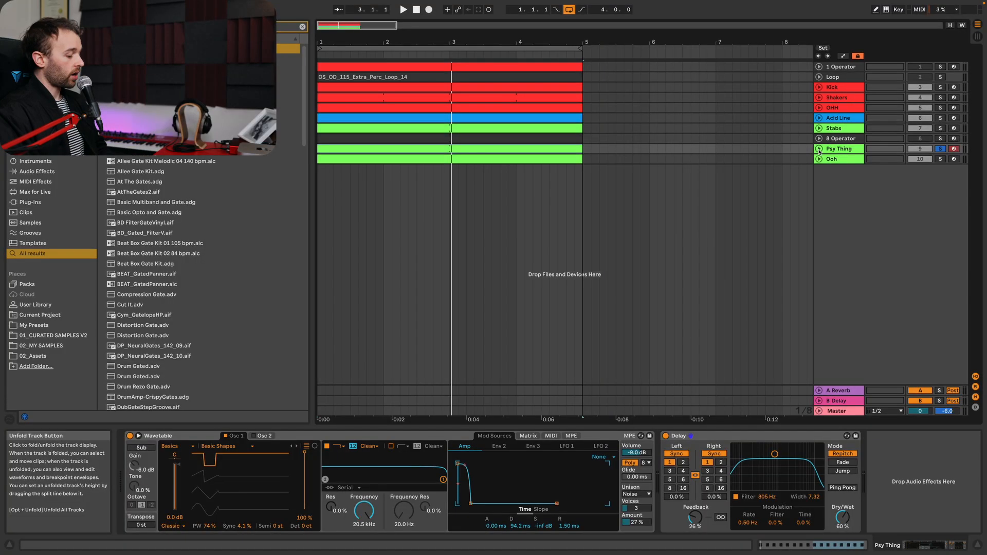
key(super+f)
text(auto)
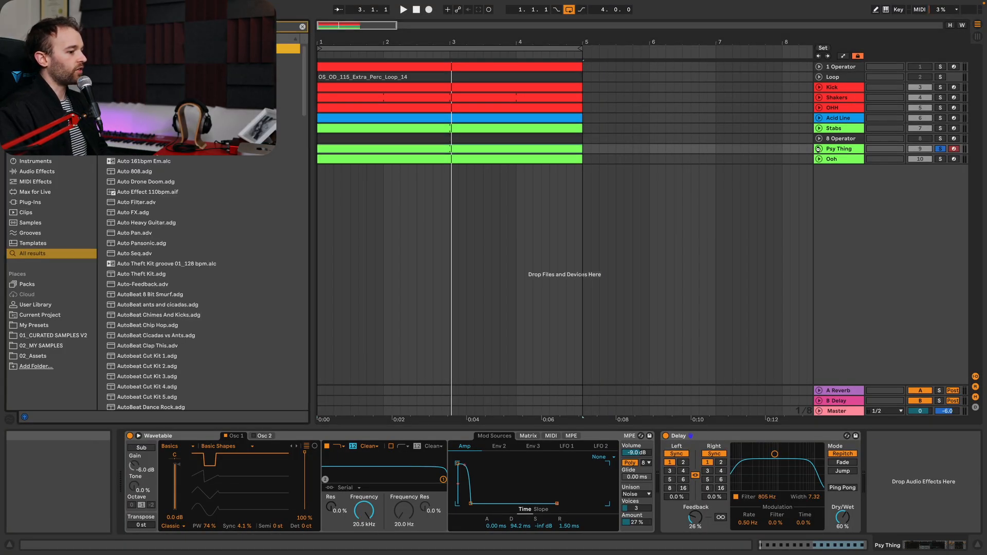
key(Return)
scroll(892, 481, right, 2)
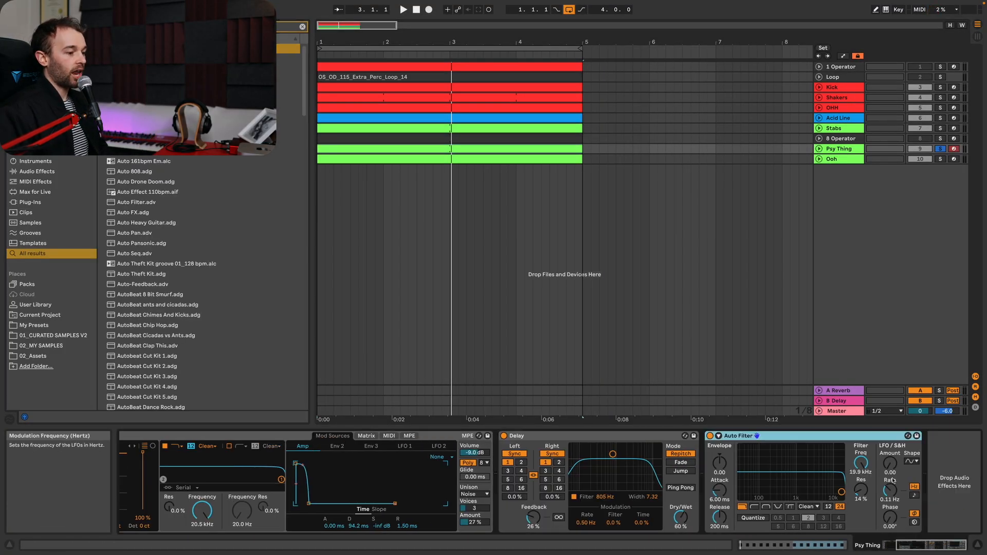
Set the Auto Filter to a 12 dB band-pass at 1.08 kHz with 50 % resonance and show its sidechain section.
click(768, 506)
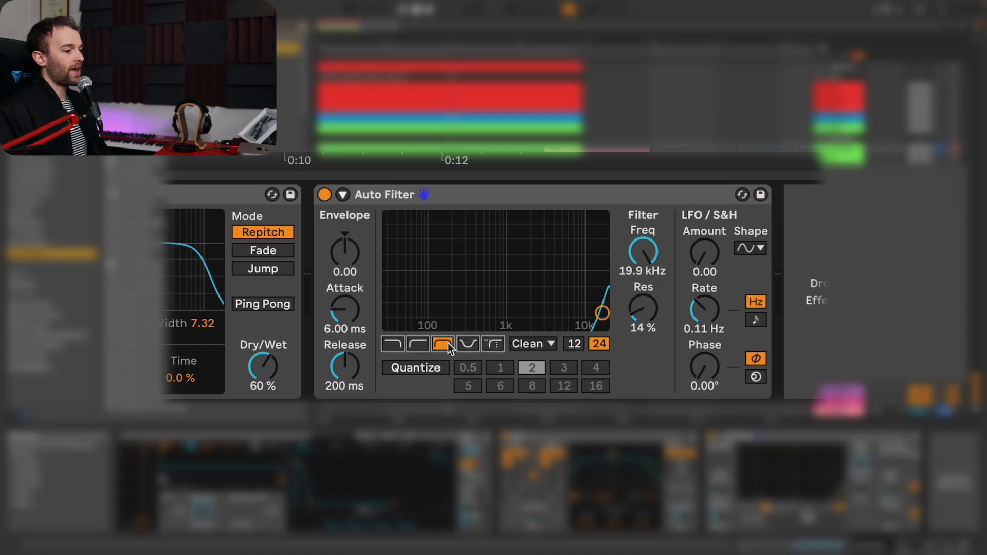
drag(643, 252, 654, 269)
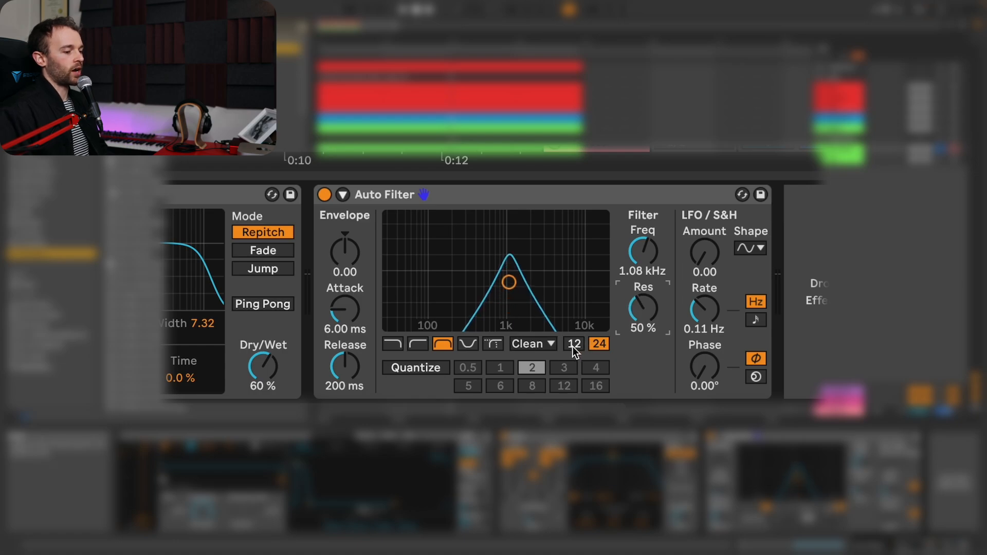
click(573, 343)
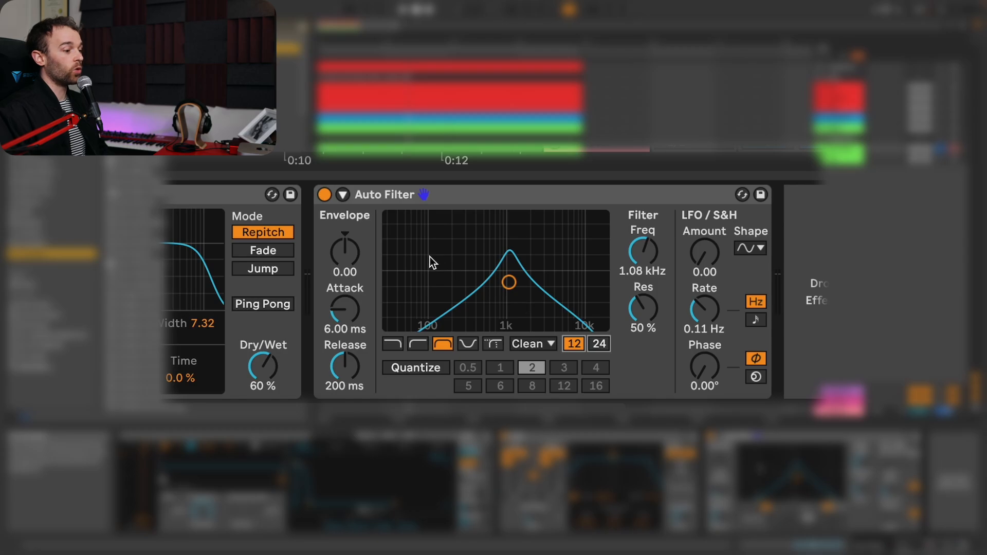
click(343, 195)
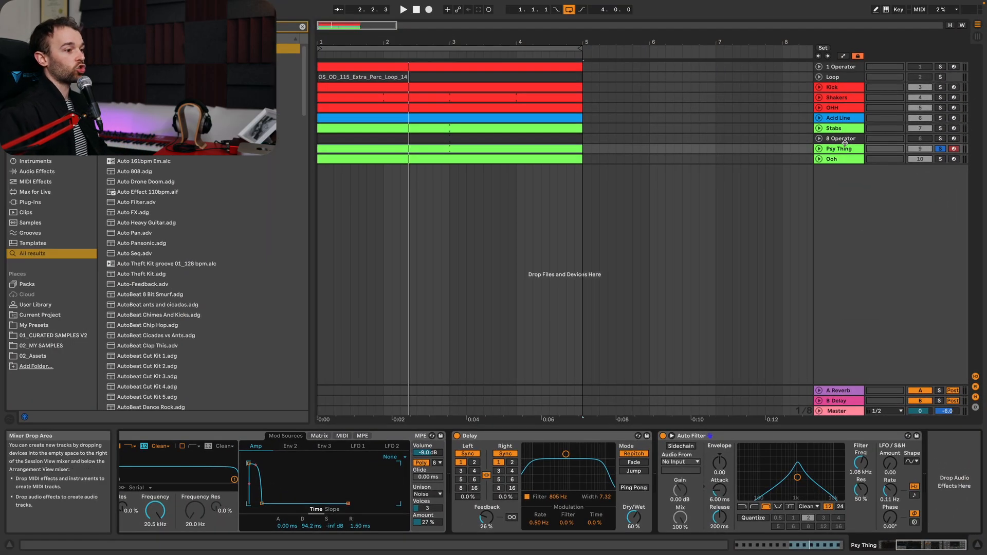
Open the 8 Operator track's MIDI clip, solo the track and play its repeated C3 notes.
click(842, 138)
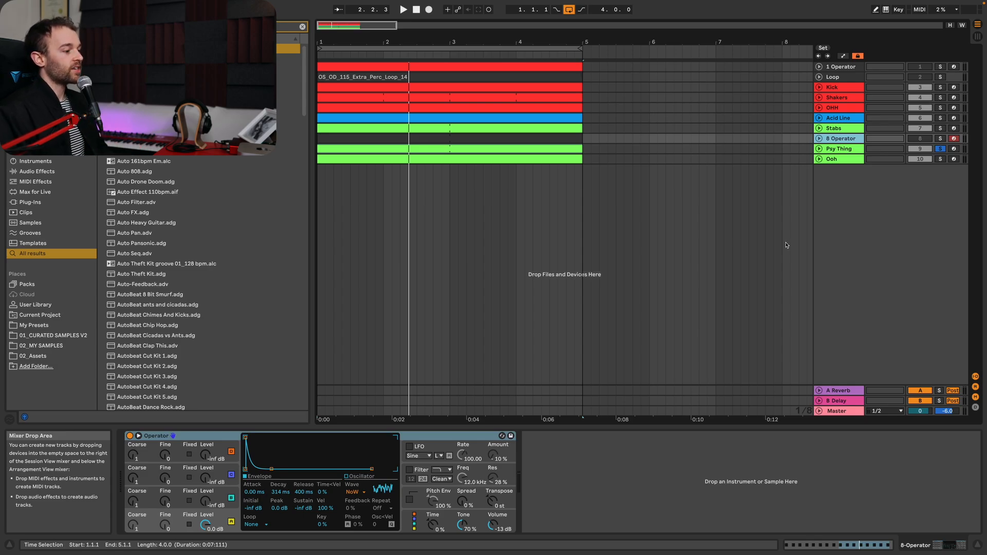
click(560, 136)
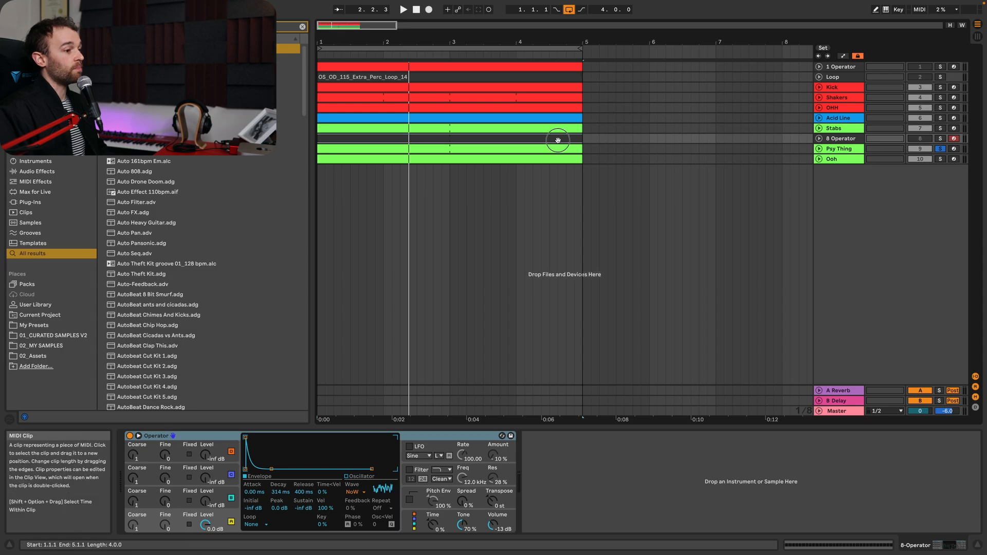
double_click(559, 135)
key(s)
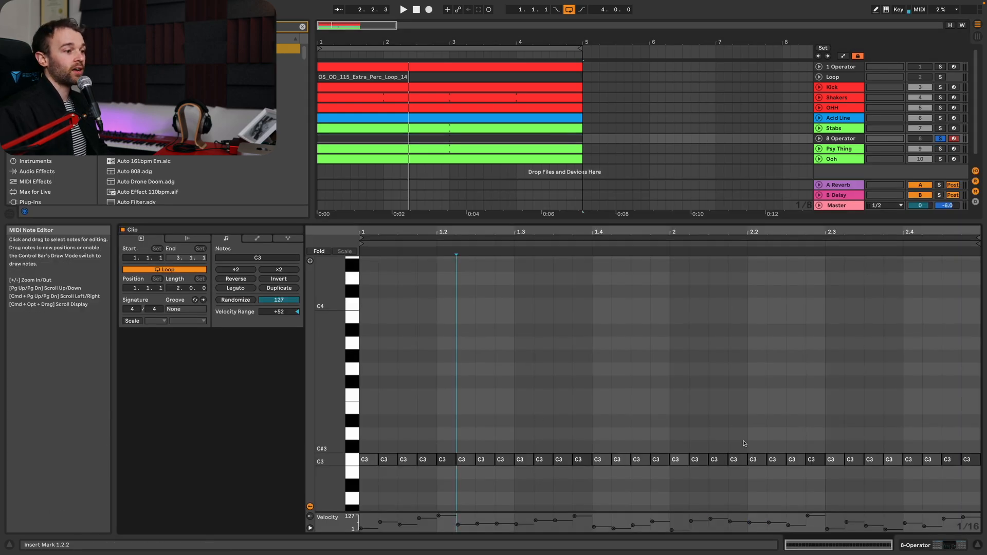
key(space)
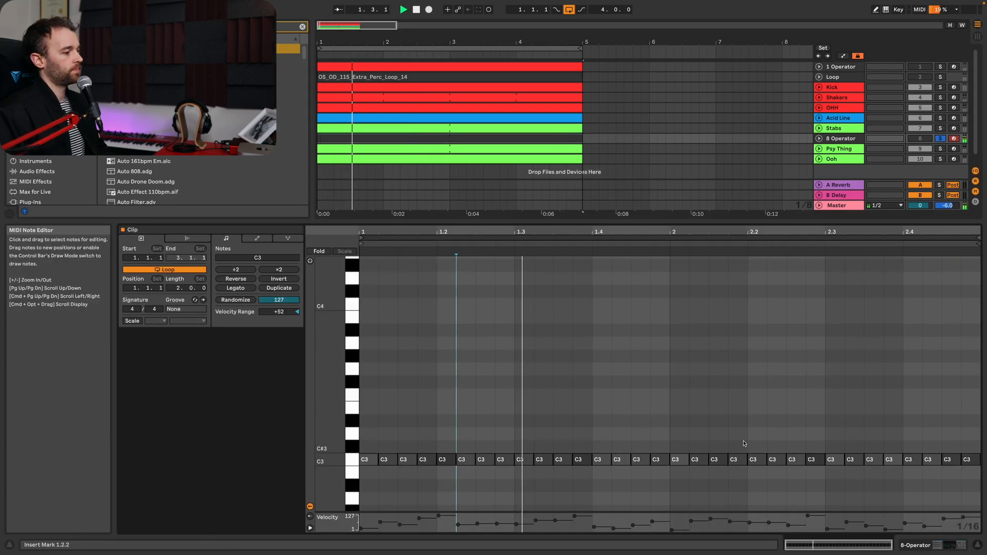
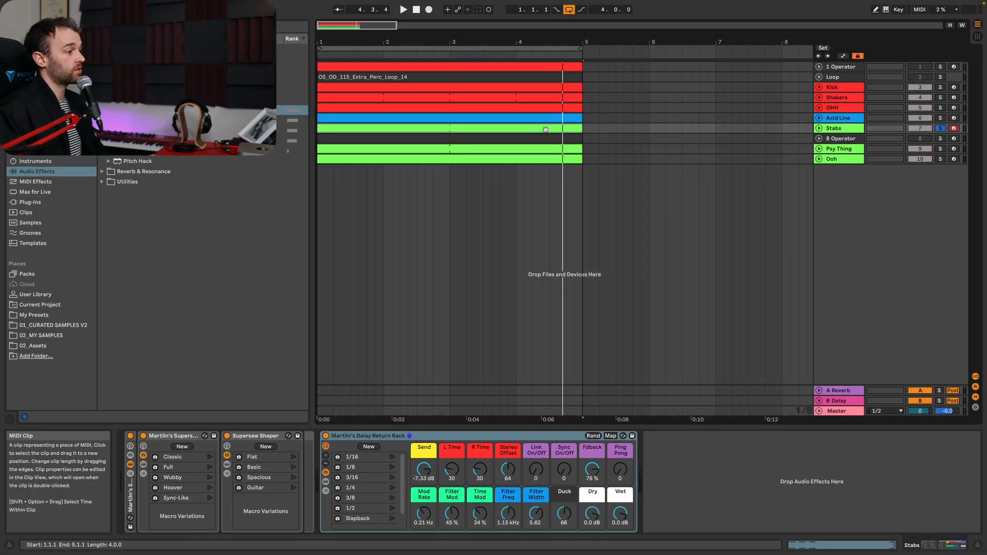
Add a Phaser-Flanger after the Stabs track's Delay Return Rack and set its Amount and Dry/Wet to 0 %.
key(space)
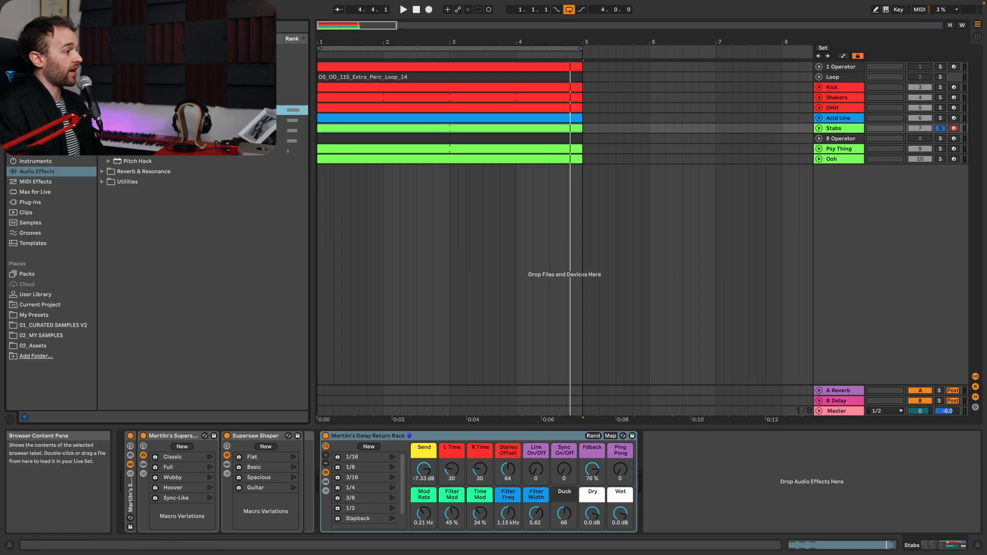
double_click(138, 110)
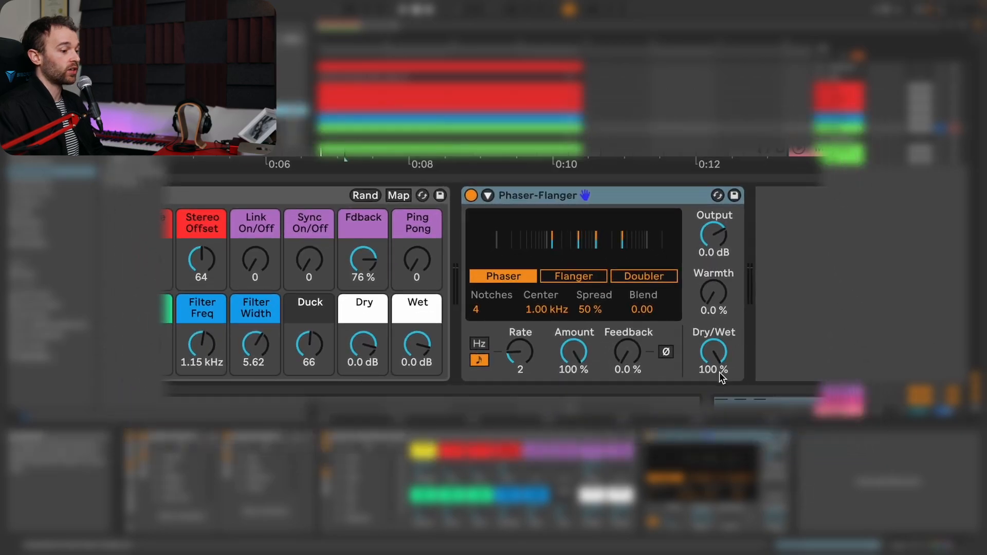
drag(619, 410, 618, 442)
drag(578, 352, 578, 380)
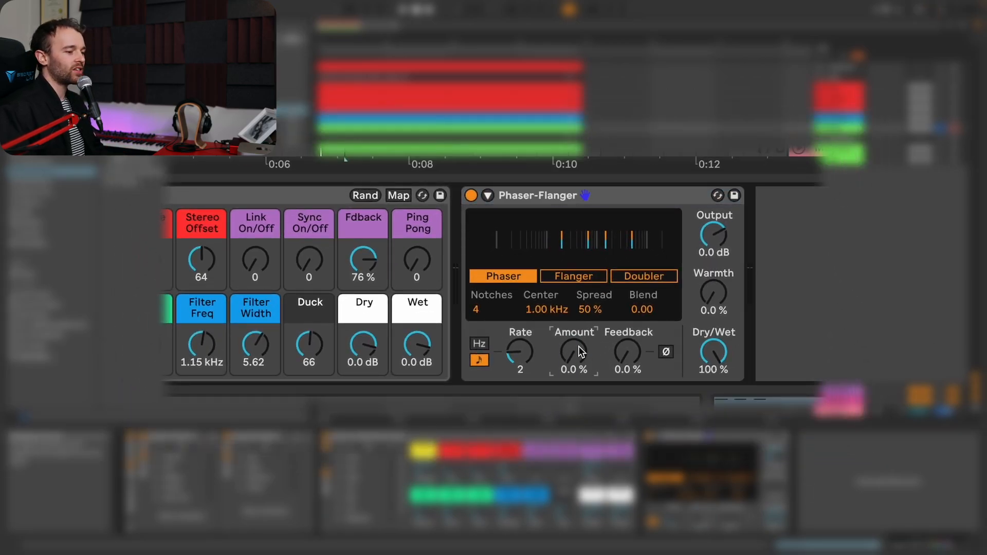
drag(713, 351, 713, 411)
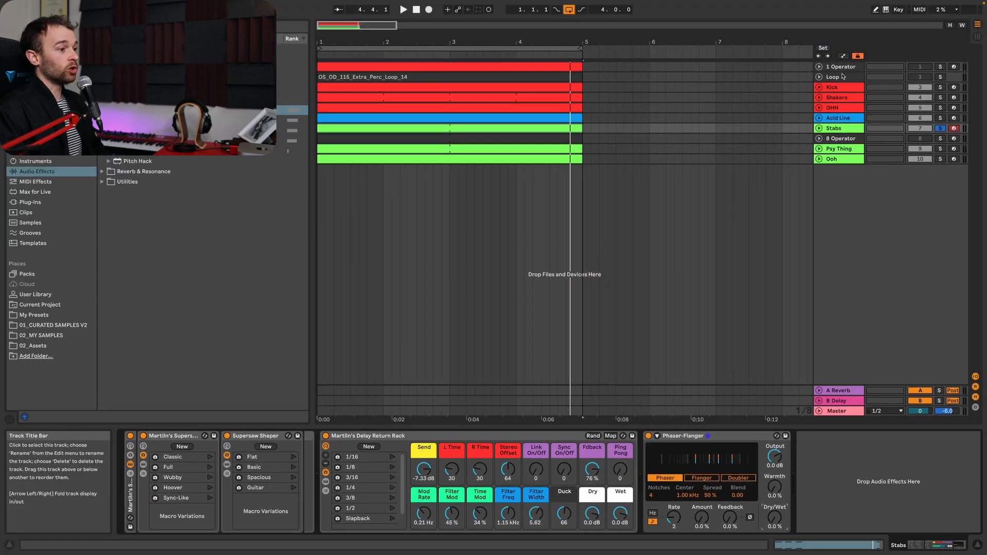
Solo the Loop track and play its percussion loop.
click(843, 77)
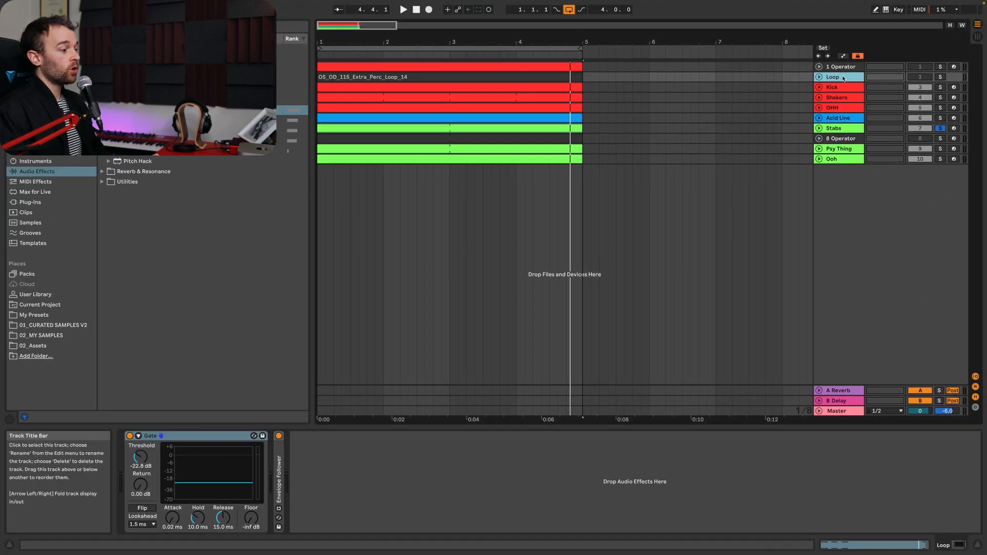
click(940, 76)
click(420, 77)
key(space)
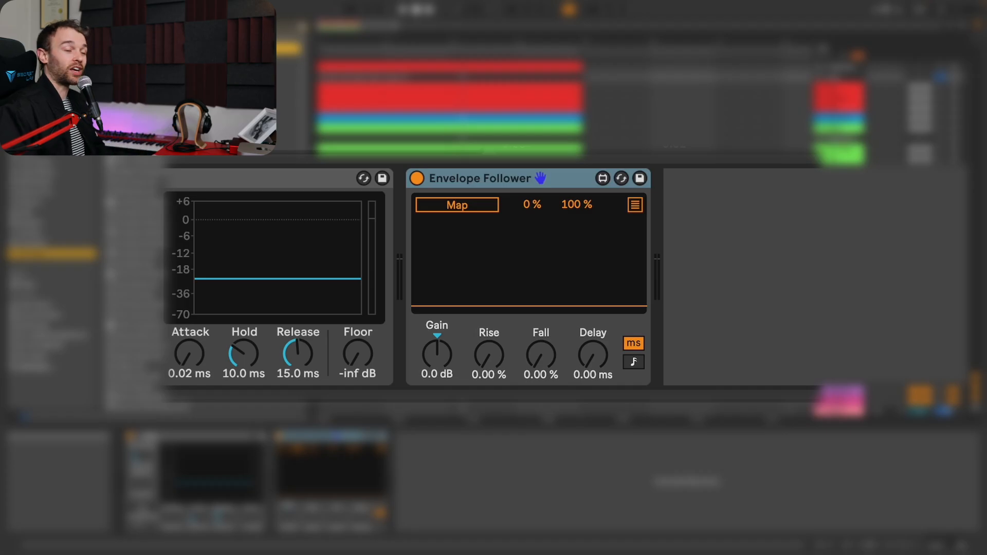
Map the Loop track's Envelope Follower to the Dry/Wet of the Stabs Phaser-Flanger and set the follower's gain to 14 dB.
click(478, 206)
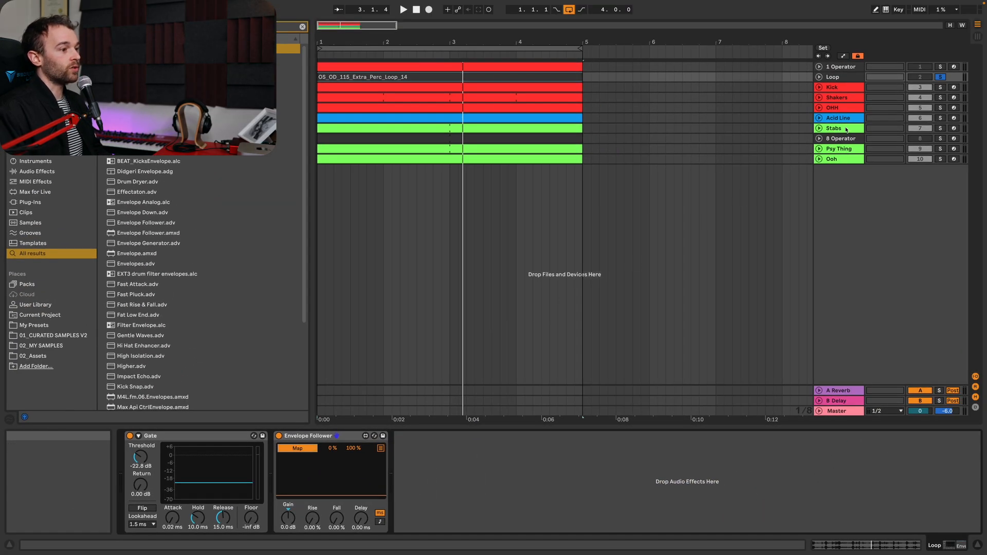
click(846, 129)
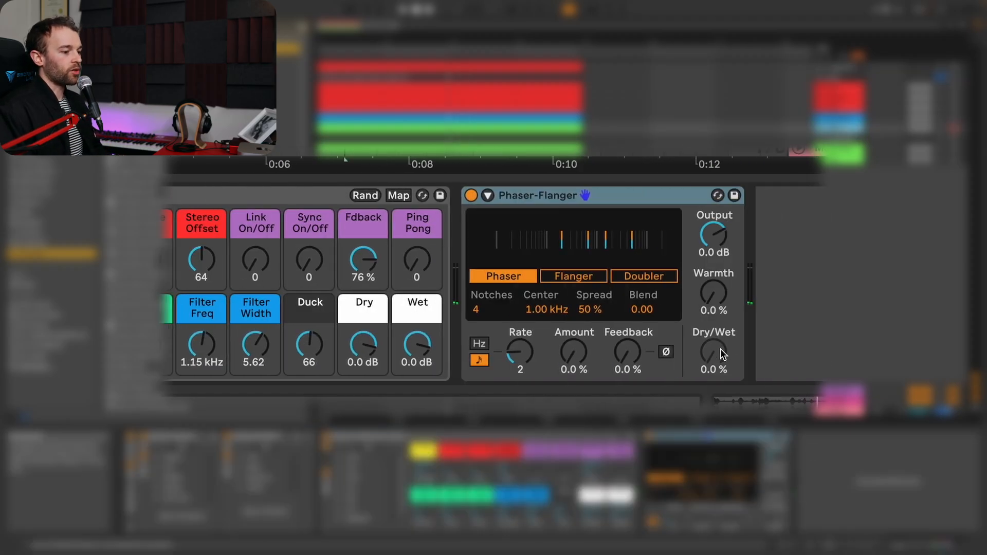
key(space)
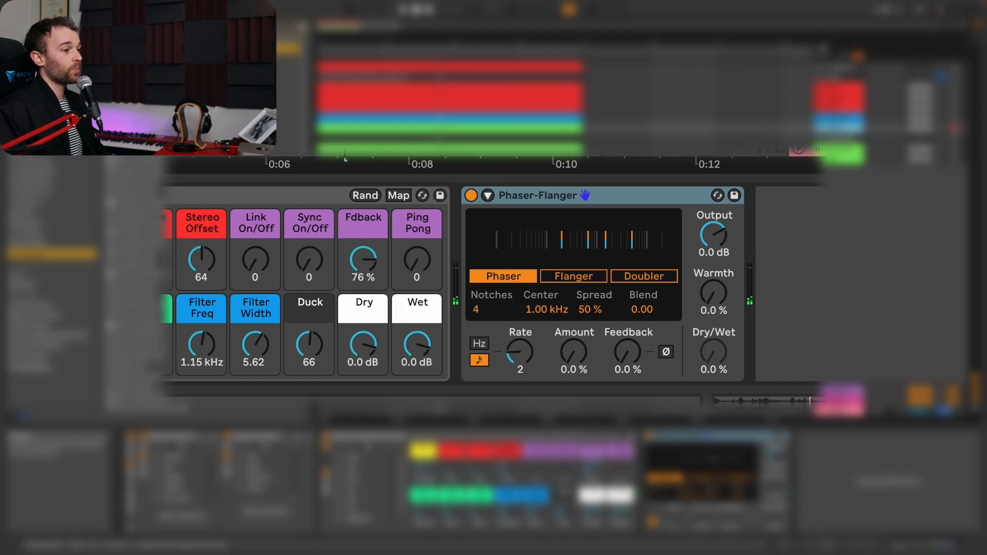
click(840, 76)
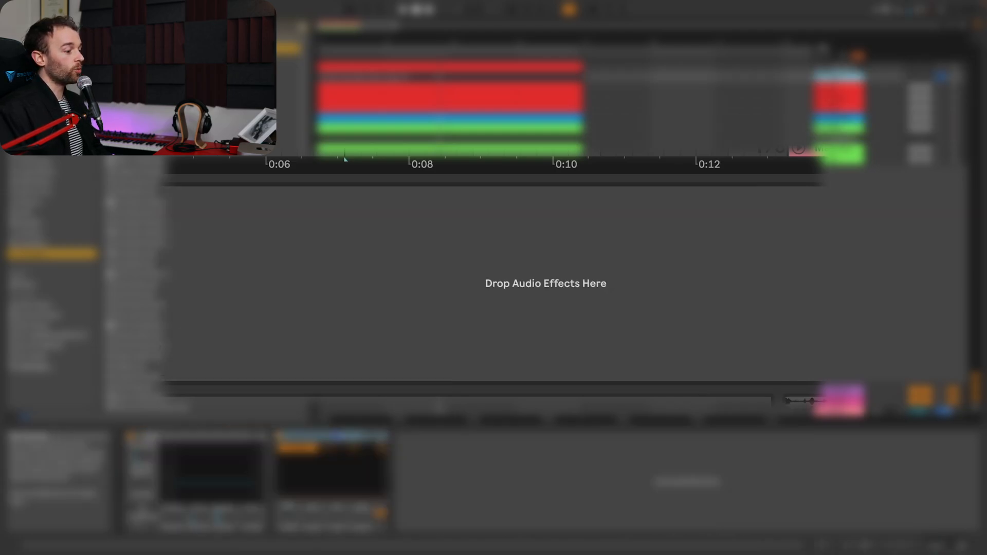
drag(419, 354, 415, 156)
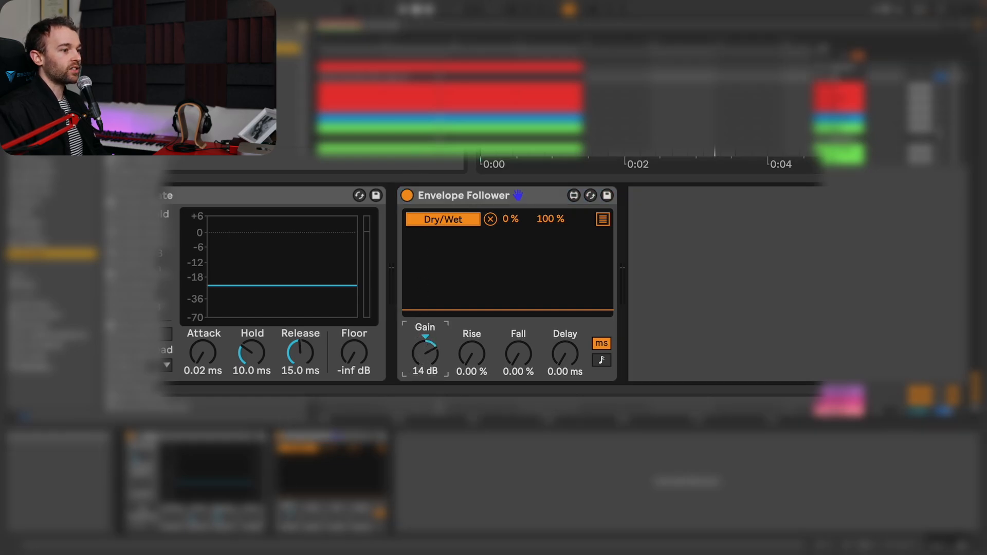
Solo Stabs and, during playback, set the Phaser-Flanger's feedback to 79 % and toggle its feedback phase inversion.
click(940, 128)
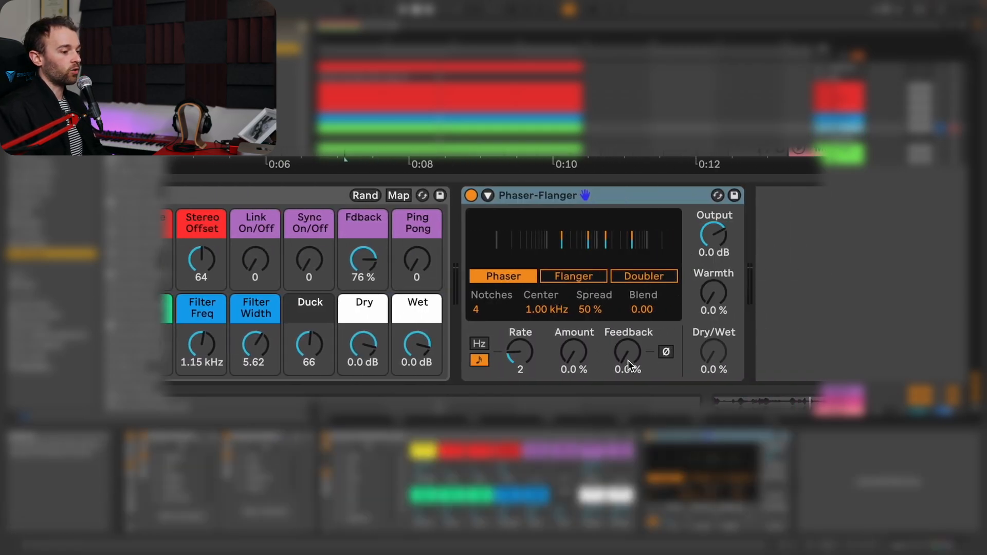
drag(628, 366, 628, 349)
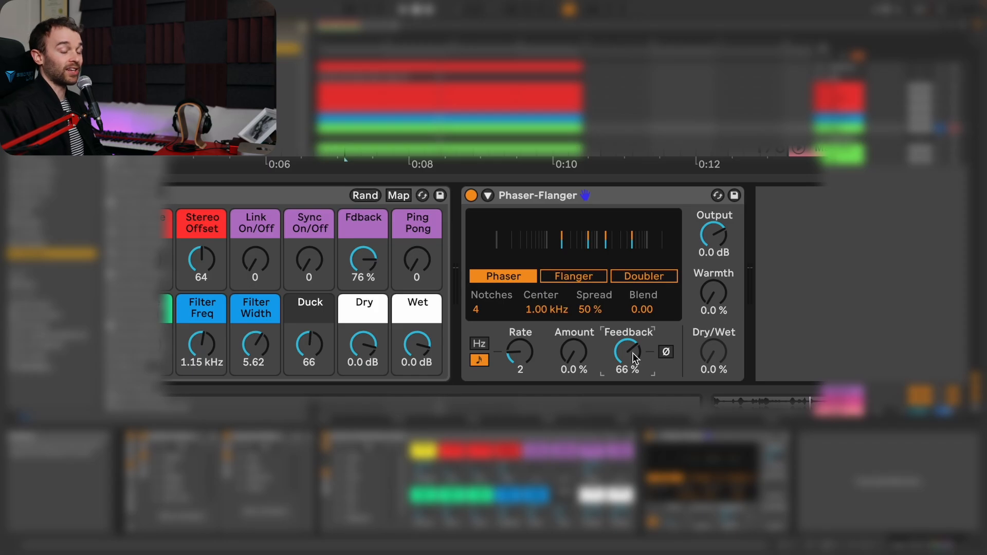
key(space)
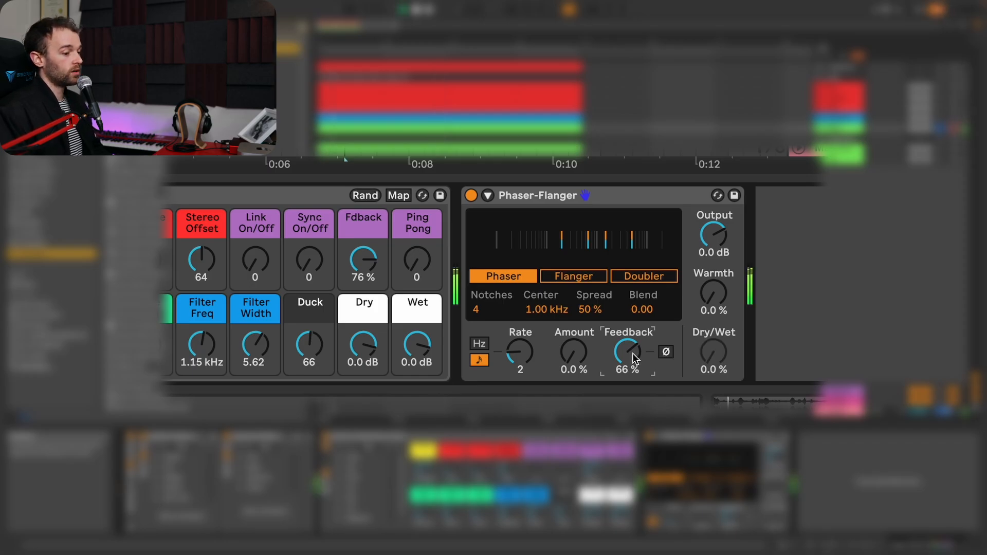
drag(634, 356, 635, 355)
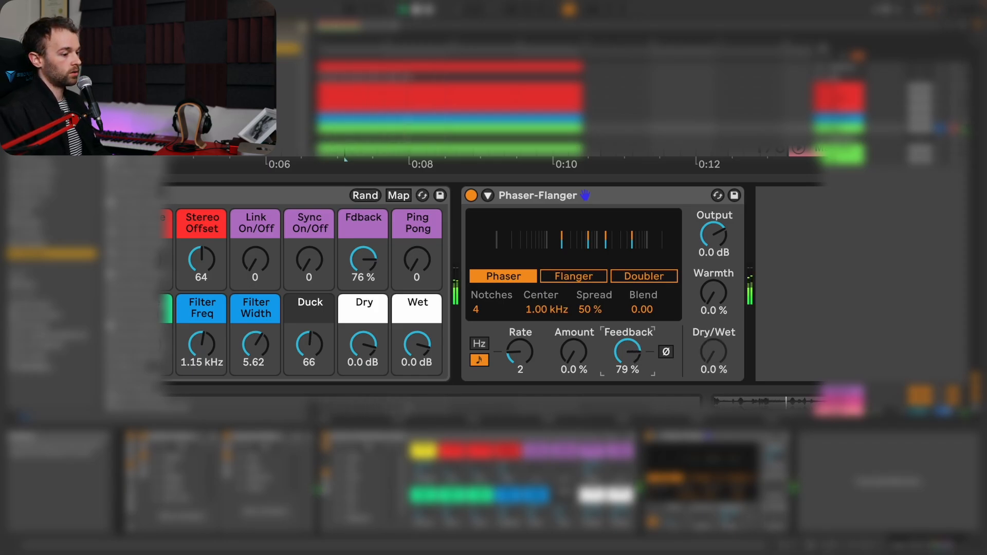
click(666, 352)
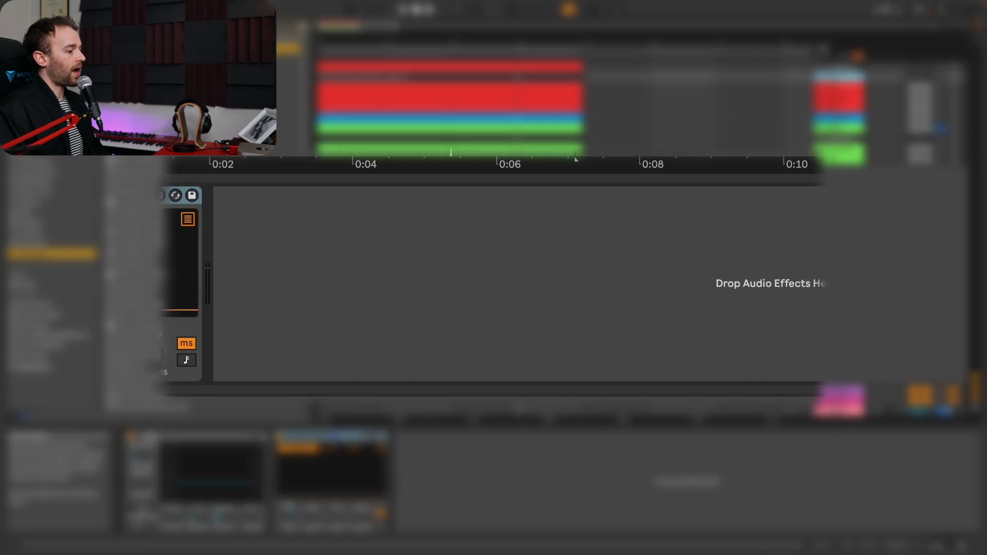
Set the fall of the Loop track's Envelope Follower to 31.8 % and adjust its rise.
drag(519, 352, 498, 158)
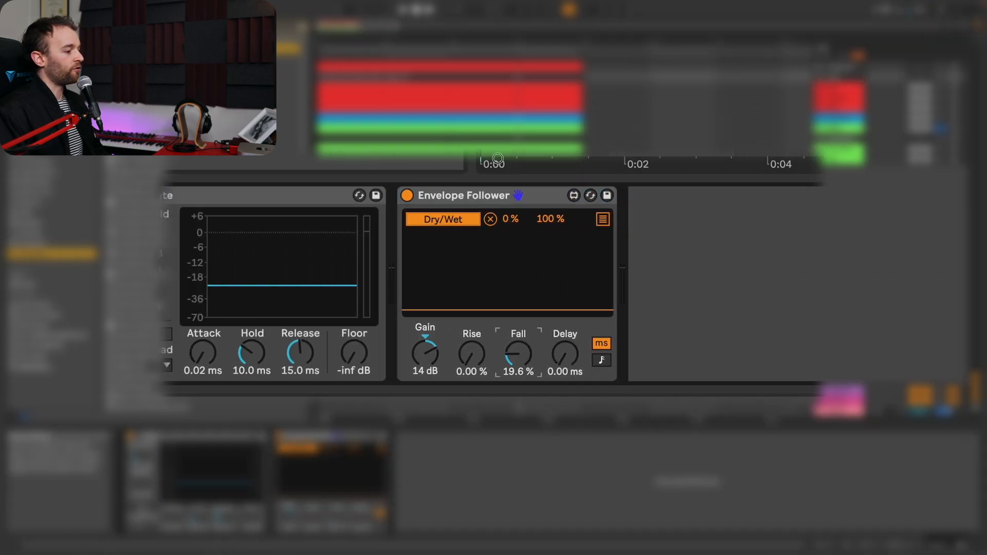
drag(521, 355, 521, 395)
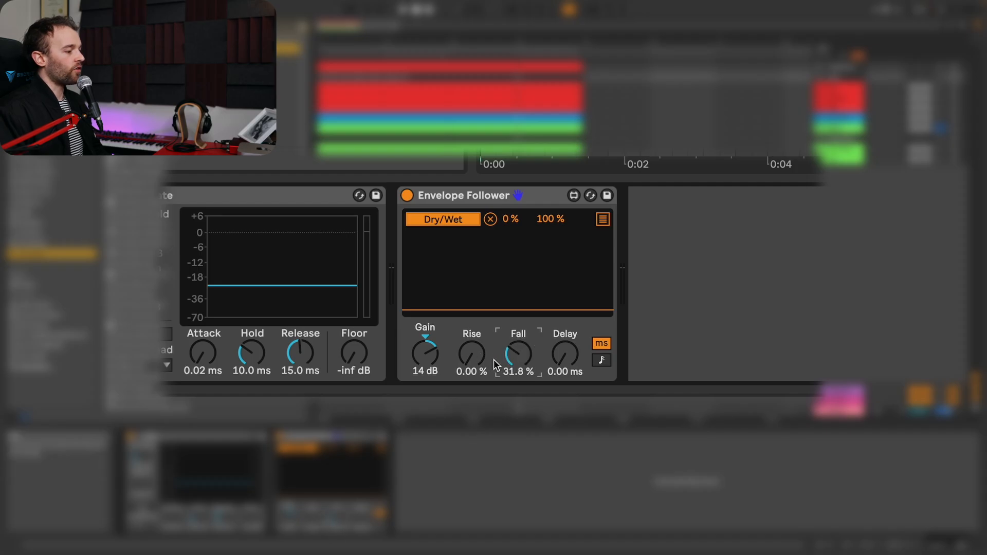
drag(474, 354, 473, 290)
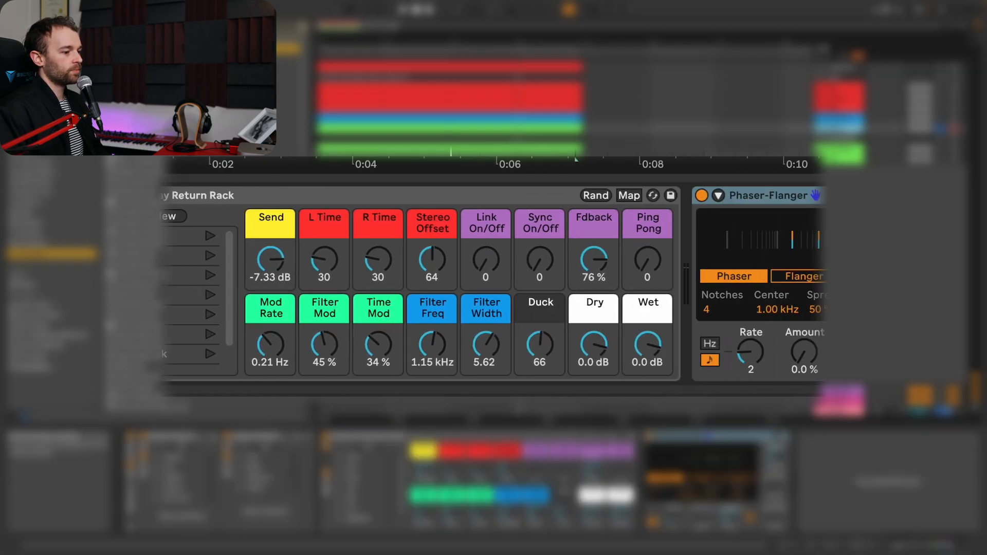
drag(713, 352, 713, 365)
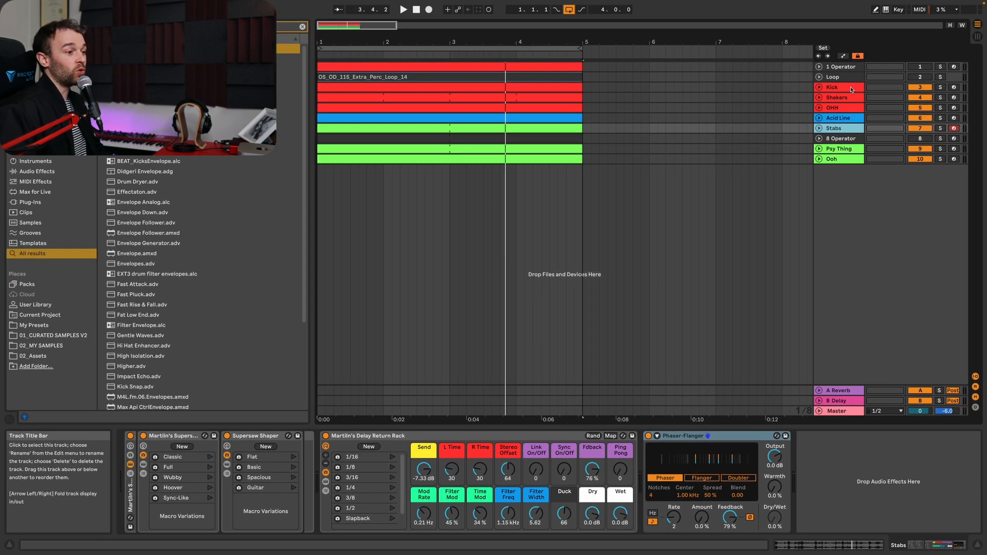
Review the device chains of Acid Line, Ooh, Psy Thing and Stabs, and play the full arrangement.
click(848, 122)
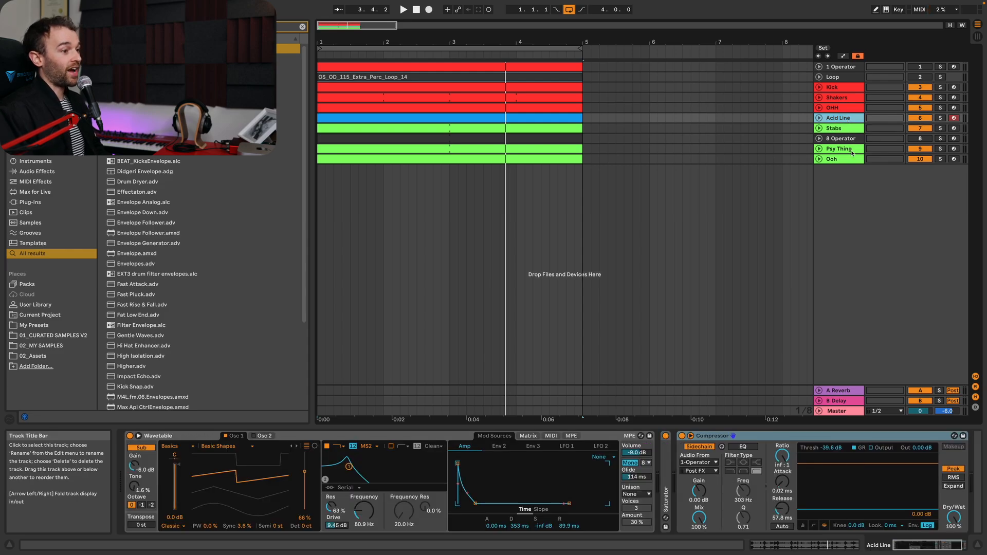
click(850, 161)
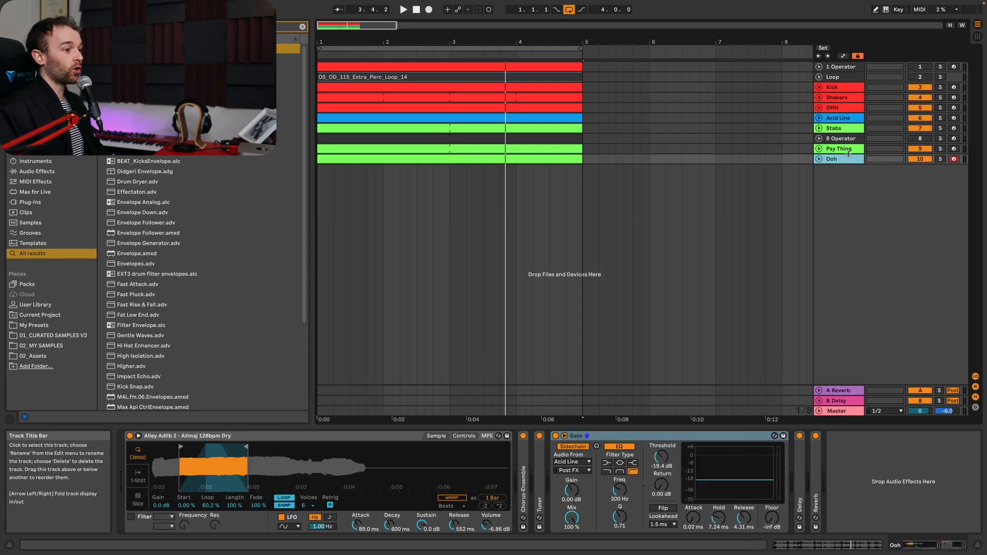
click(849, 149)
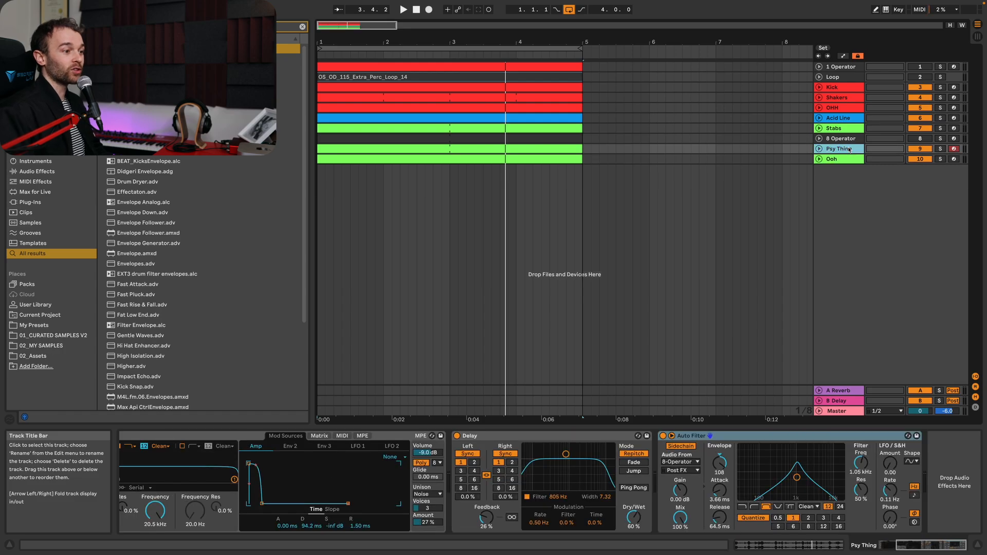
click(848, 129)
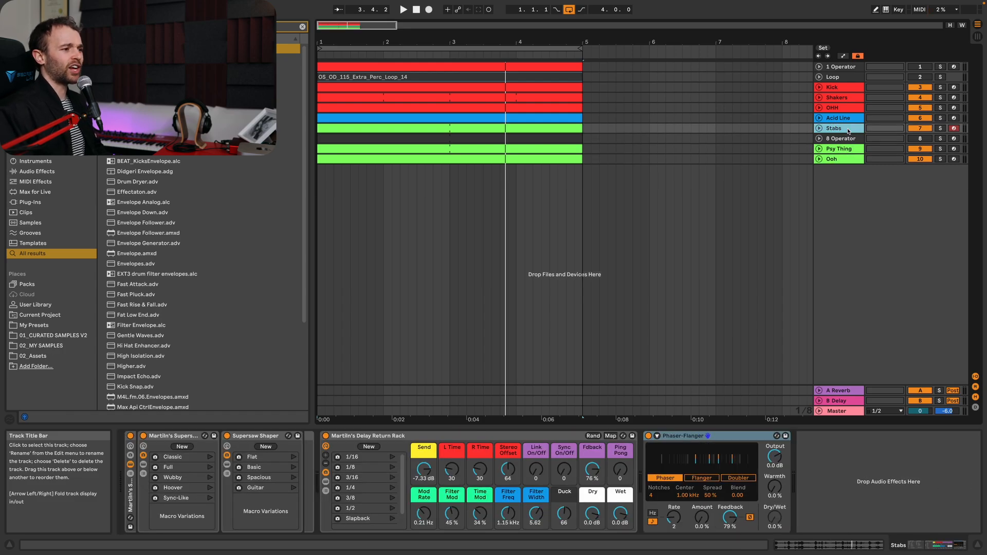
click(502, 127)
key(space)
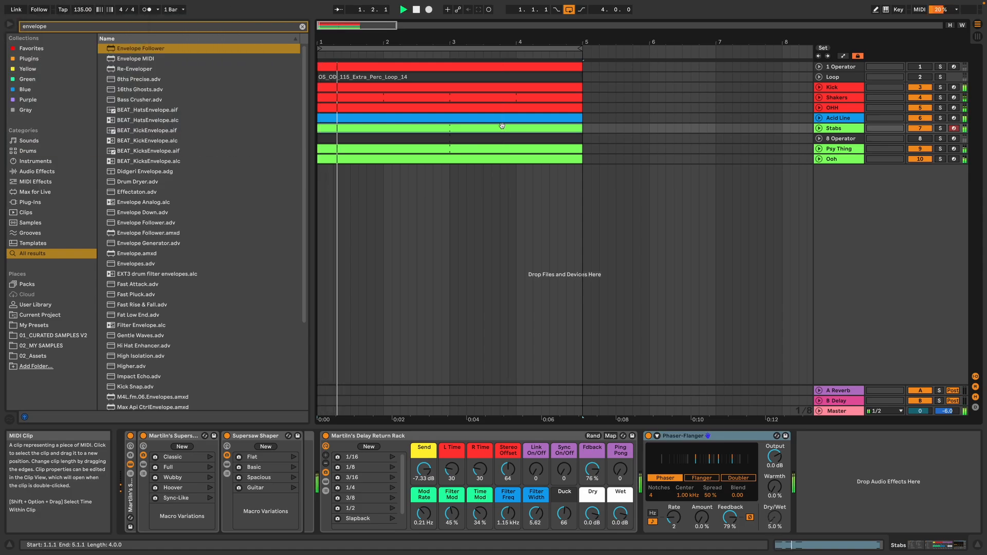